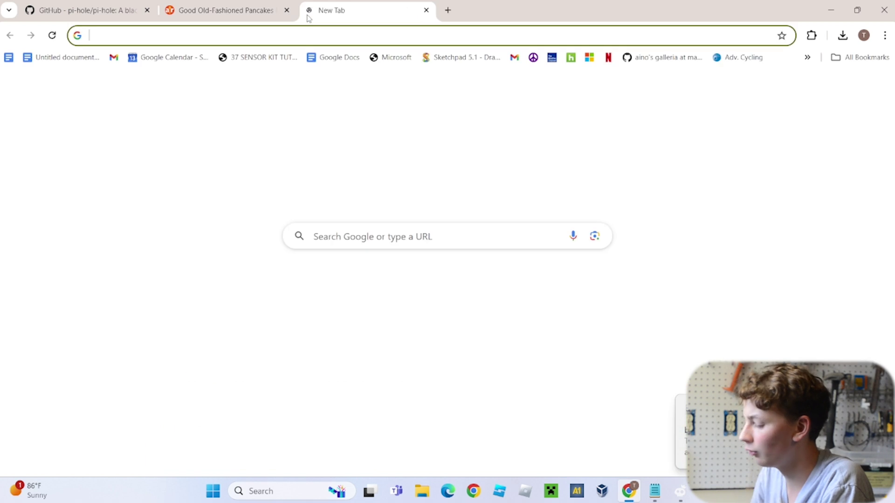
# Load the raspberrypi.com home page in Chrome
pyautogui.write('raspbe')
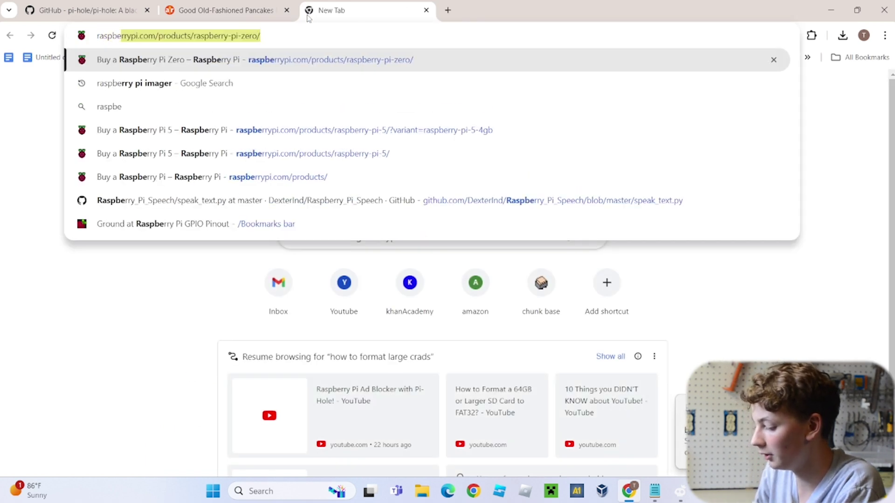
pyautogui.write('rrypi.com')
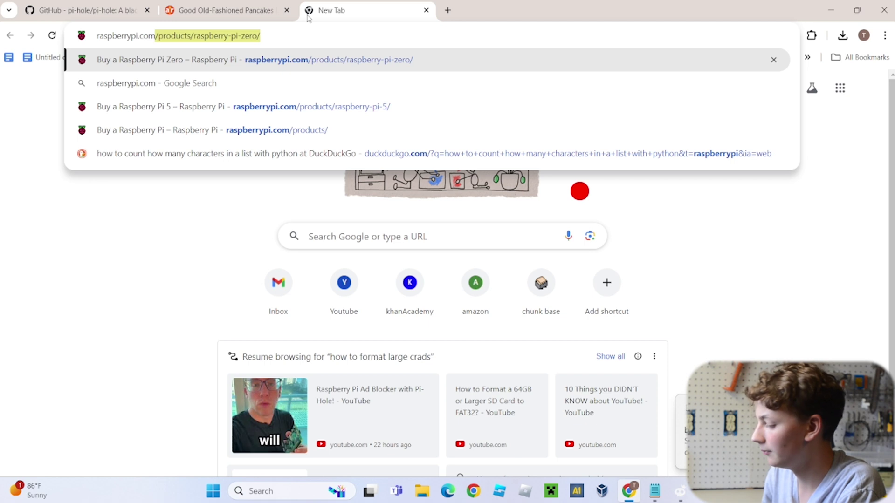
pyautogui.press('Delete')
pyautogui.press('Return')
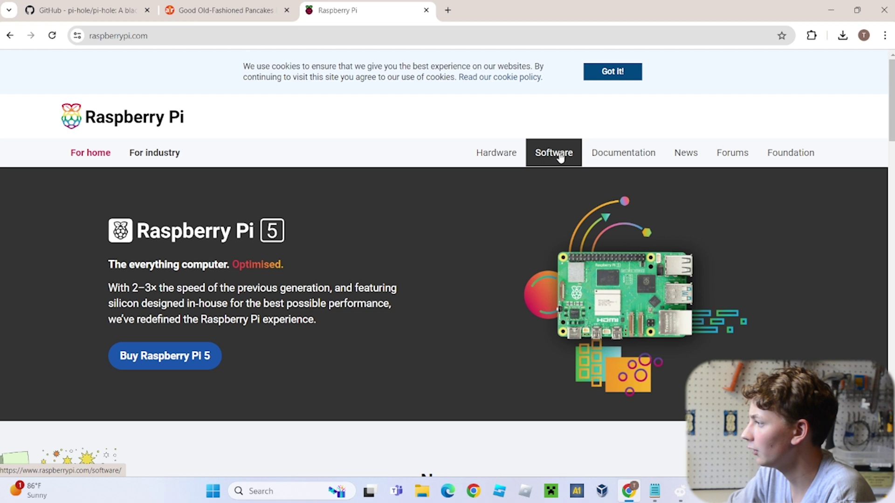
# Download Raspberry Pi Imager for Windows from the Software page and confirm imager_1.8.5.exe is done
pyautogui.click(560, 158)
pyautogui.scroll(-10, 499, 179)
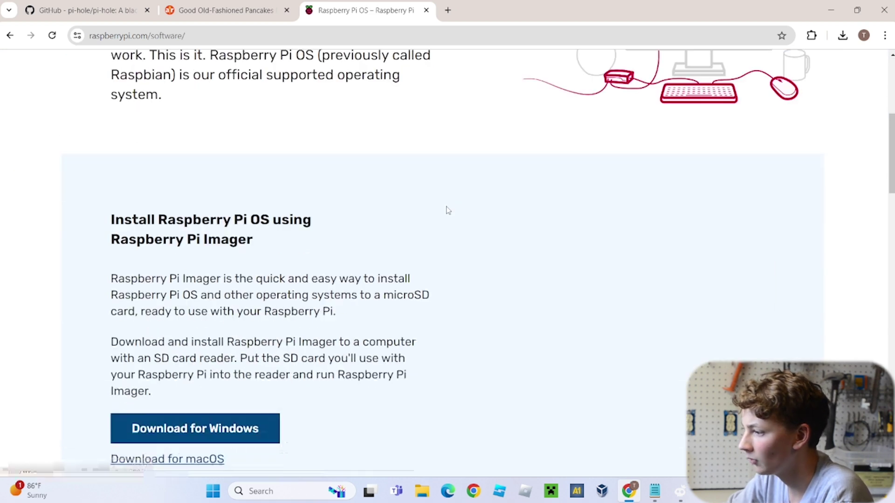
pyautogui.scroll(1, 222, 214)
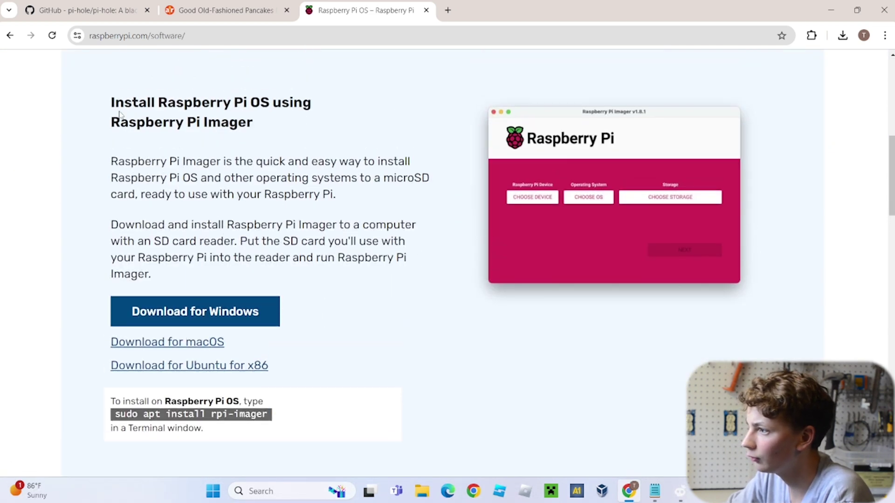
pyautogui.moveTo(99, 102); pyautogui.dragTo(301, 122)
pyautogui.click(212, 128)
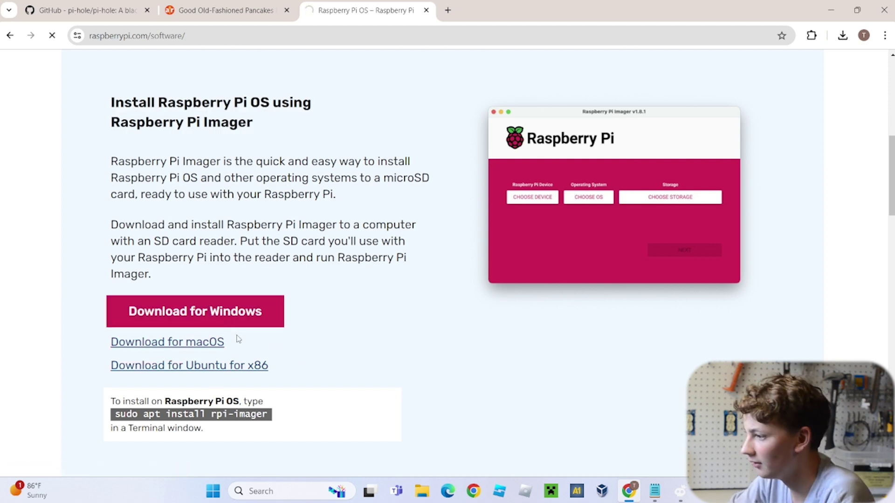
pyautogui.click(233, 313)
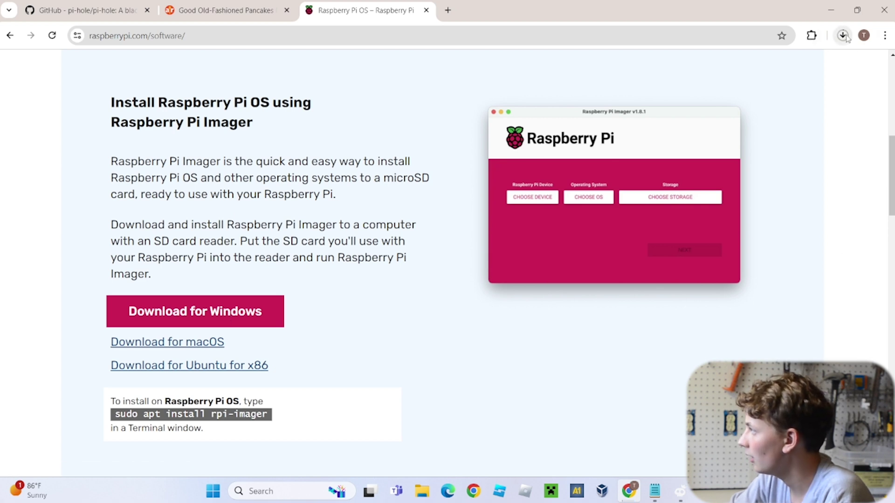
pyautogui.click(843, 35)
pyautogui.press('Escape')
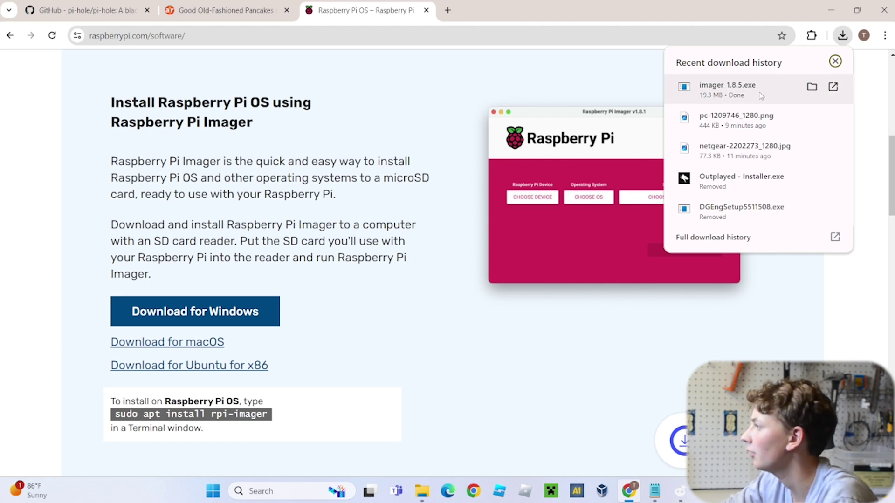
# Run imager_1.8.5.exe to install and launch Raspberry Pi Imager 1.8.5, closing the Downloads folder
pyautogui.click(830, 10)
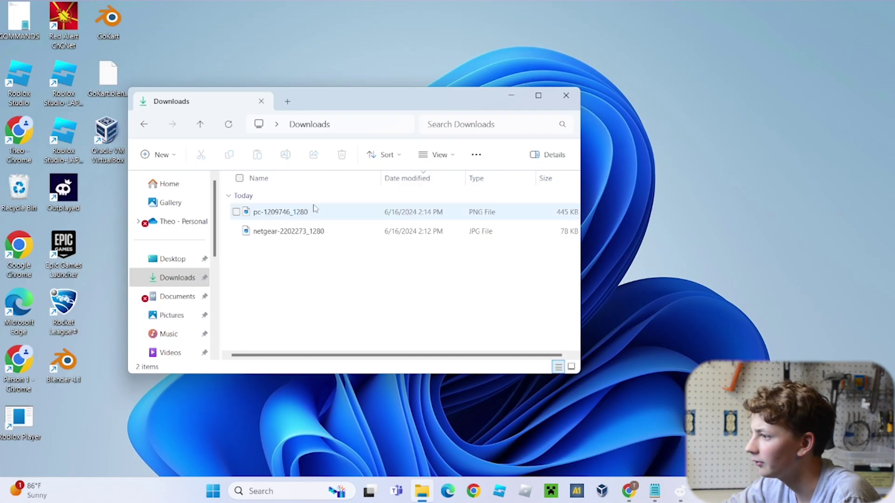
pyautogui.moveTo(320, 282); pyautogui.dragTo(319, 209)
pyautogui.click(173, 276)
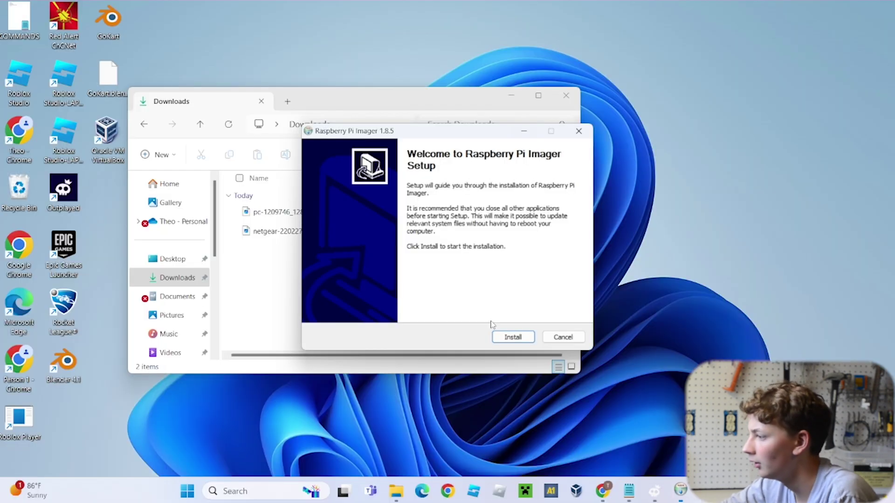
pyautogui.click(511, 338)
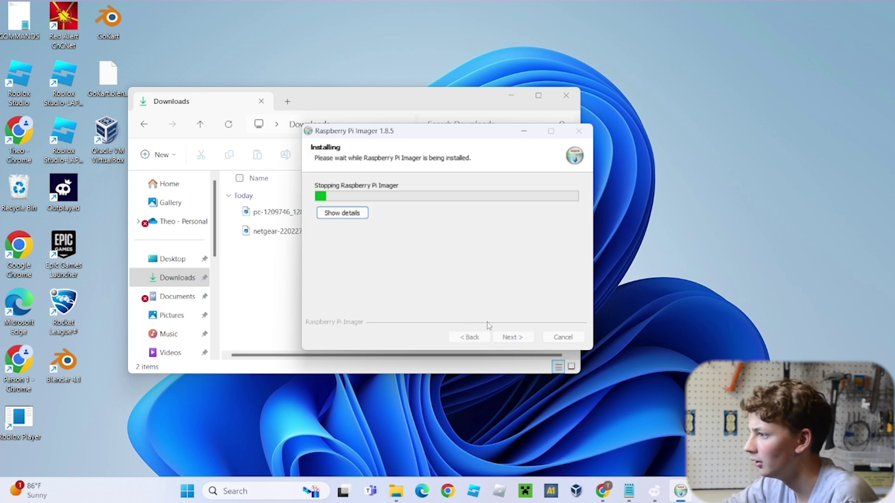
pyautogui.click(496, 335)
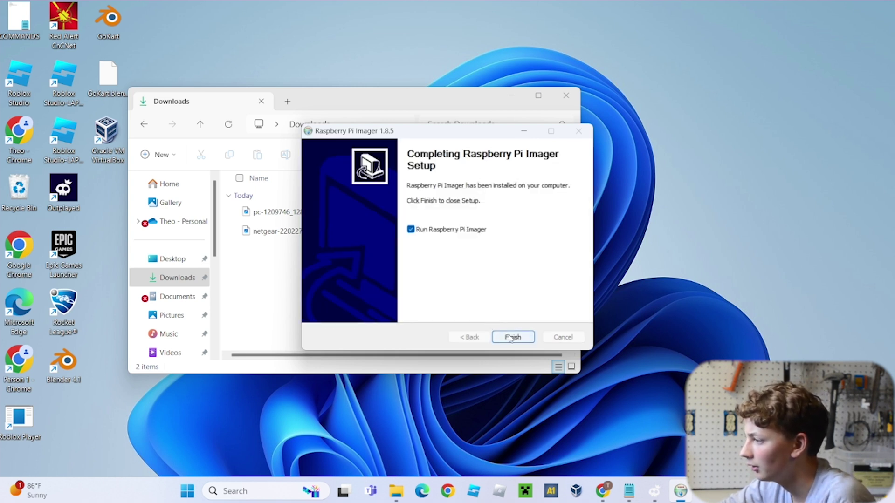
pyautogui.click(496, 336)
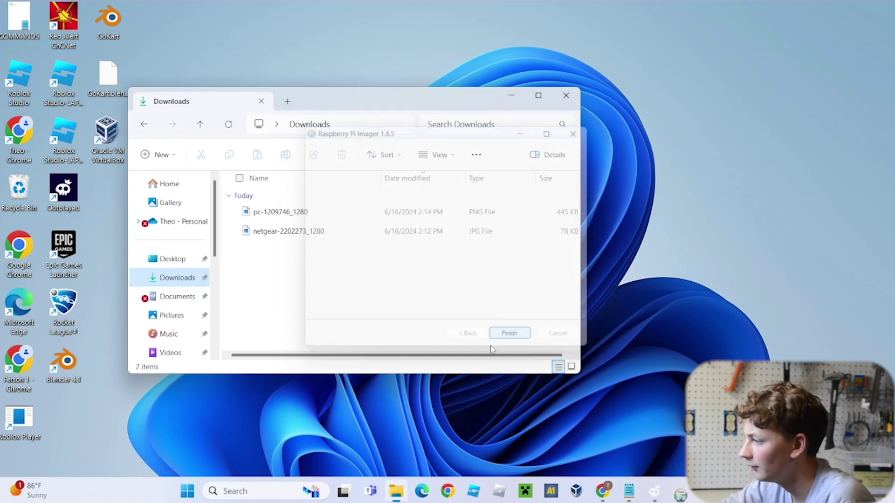
pyautogui.click(565, 96)
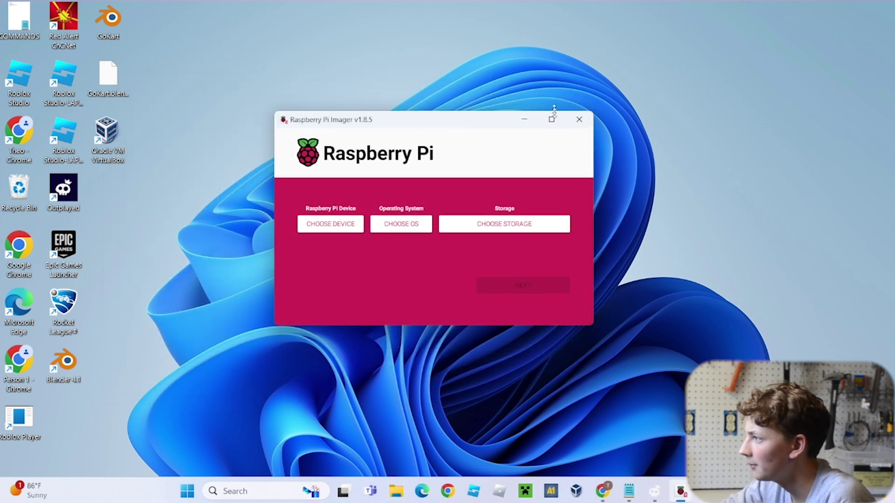
# Choose Raspberry Pi 3 as the target device
pyautogui.moveTo(474, 112); pyautogui.dragTo(527, 117)
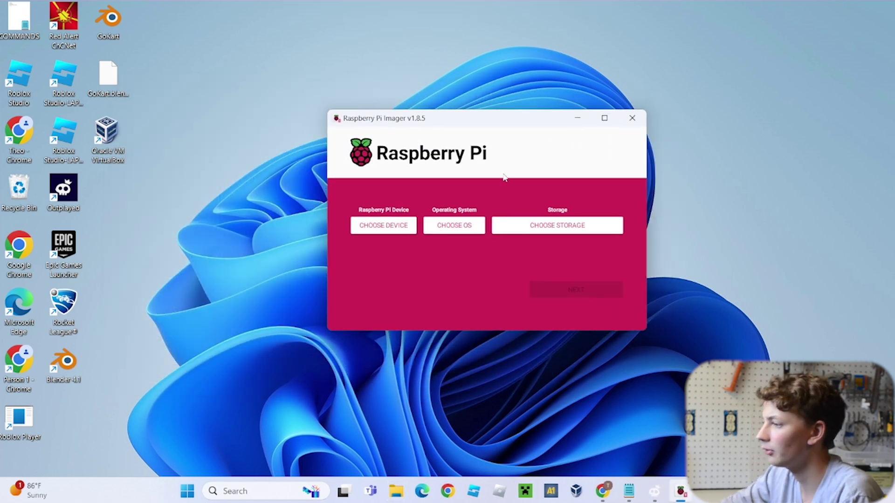
pyautogui.click(404, 227)
pyautogui.scroll(-3, 450, 231)
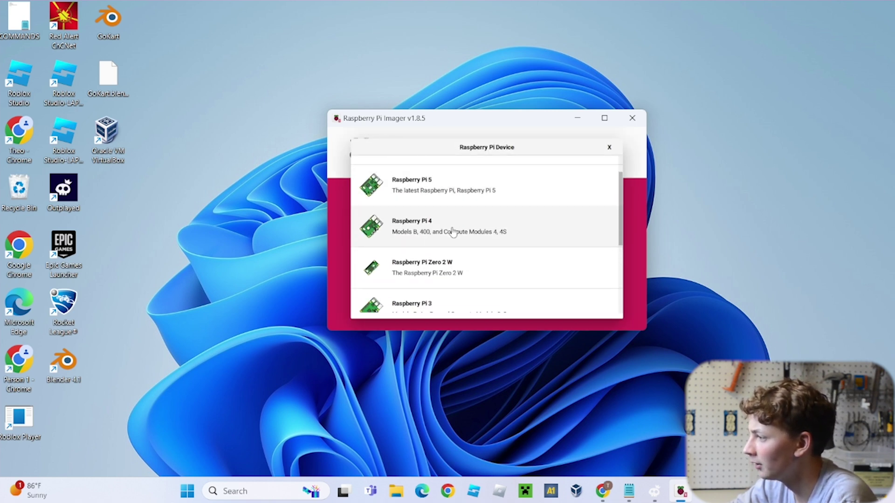
pyautogui.scroll(-1, 452, 231)
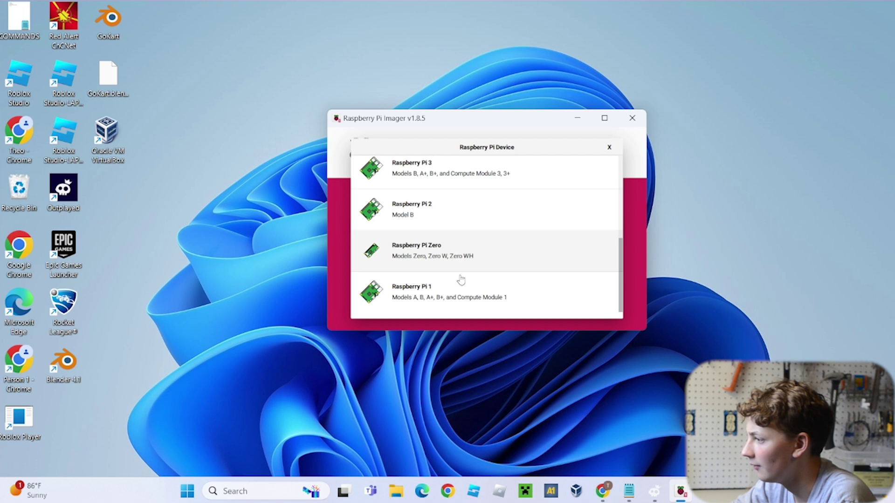
pyautogui.scroll(1, 469, 229)
pyautogui.click(468, 228)
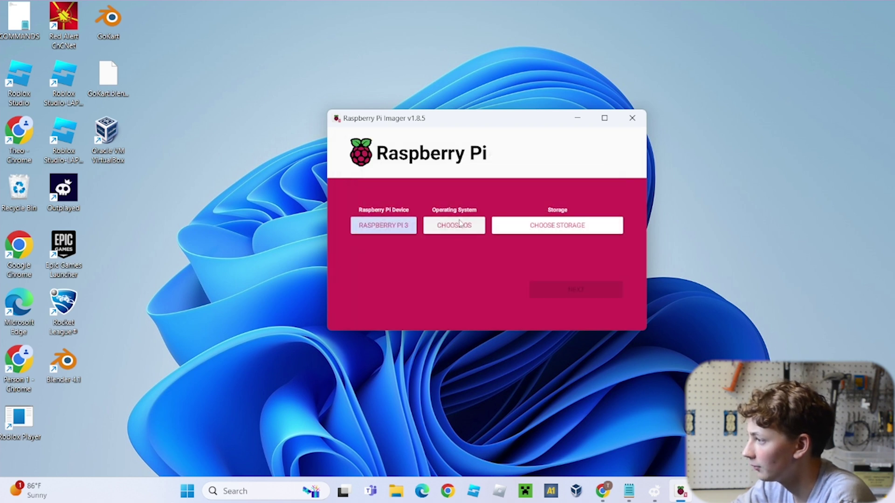
# Select Raspberry Pi OS Lite (64-bit) and the 31.9 GB USB drive, then continue
pyautogui.click(466, 231)
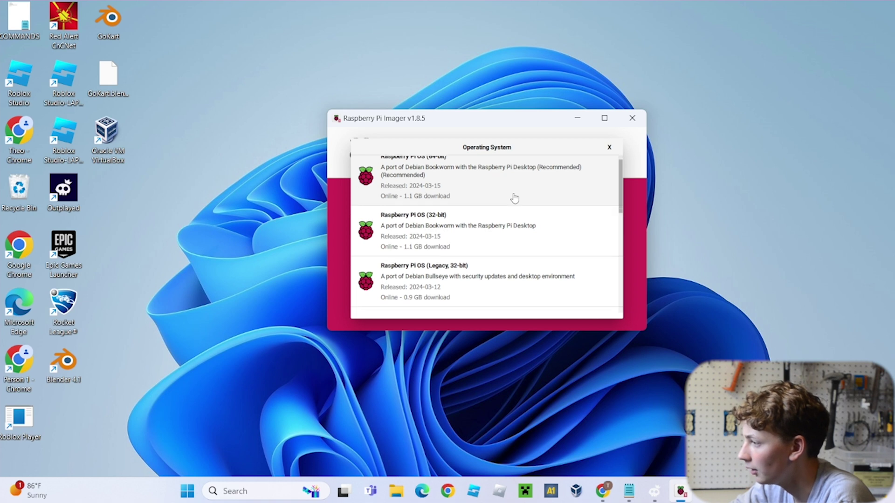
pyautogui.scroll(-3, 515, 201)
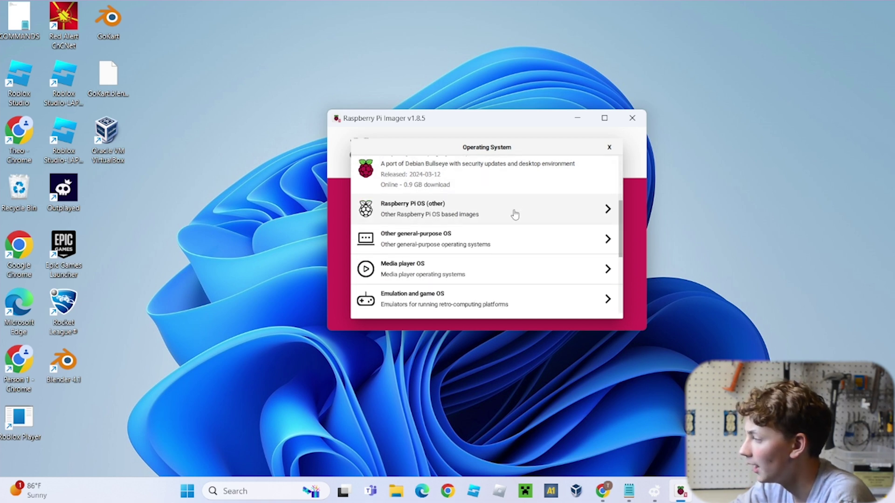
pyautogui.click(515, 214)
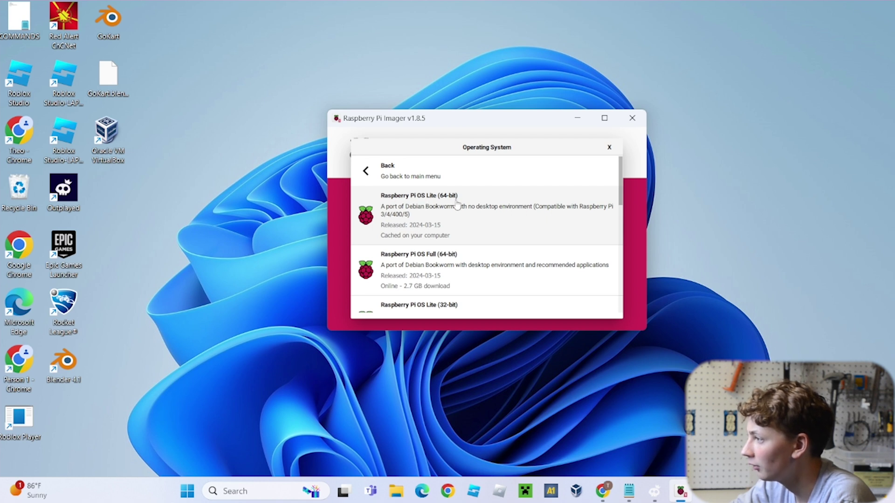
pyautogui.click(468, 228)
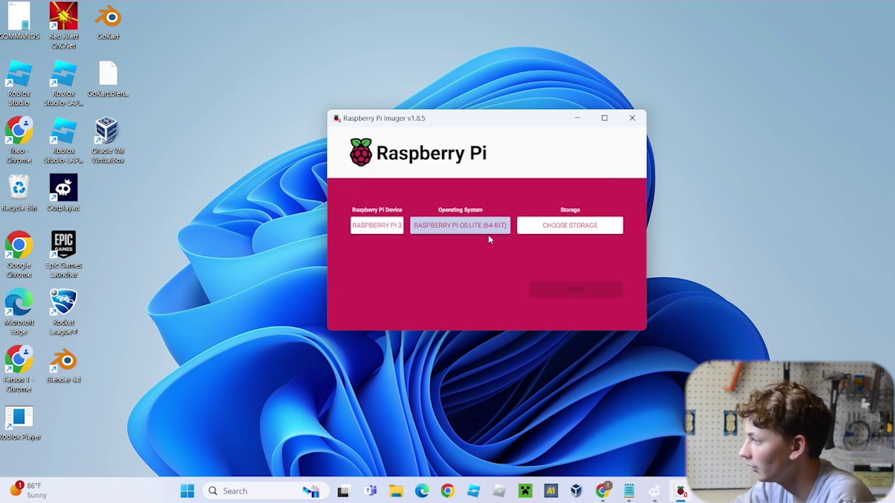
pyautogui.click(578, 228)
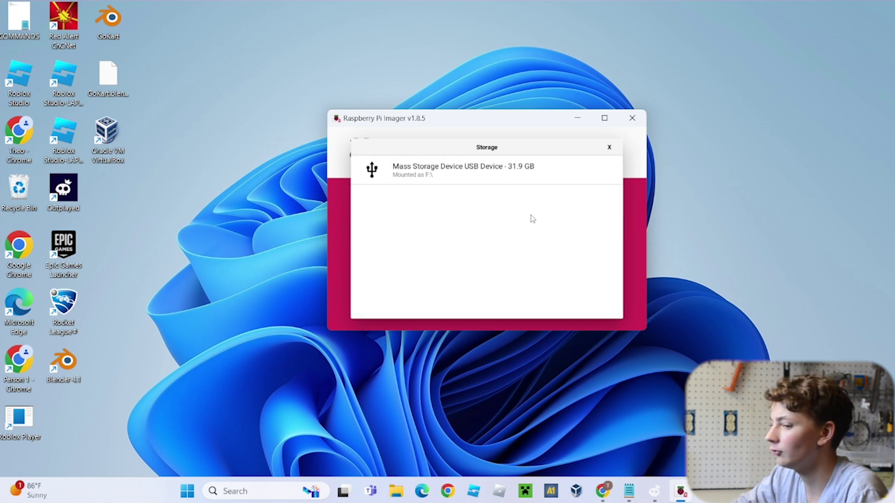
pyautogui.click(493, 173)
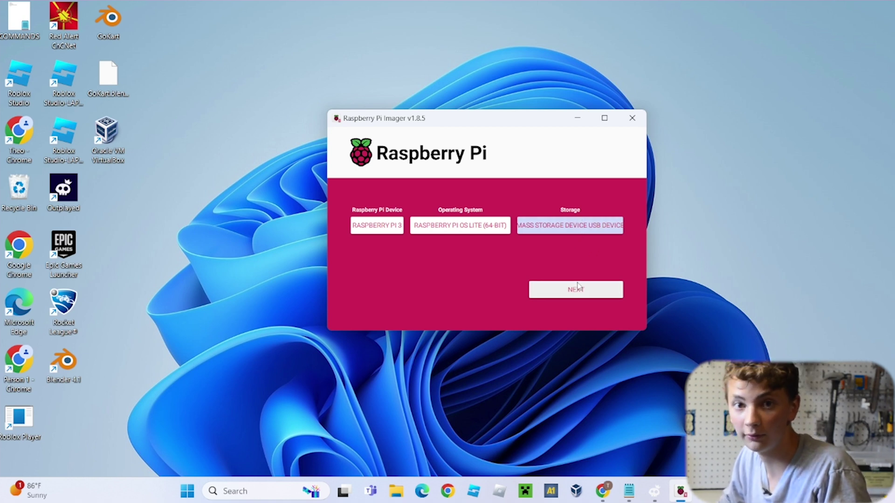
pyautogui.click(564, 289)
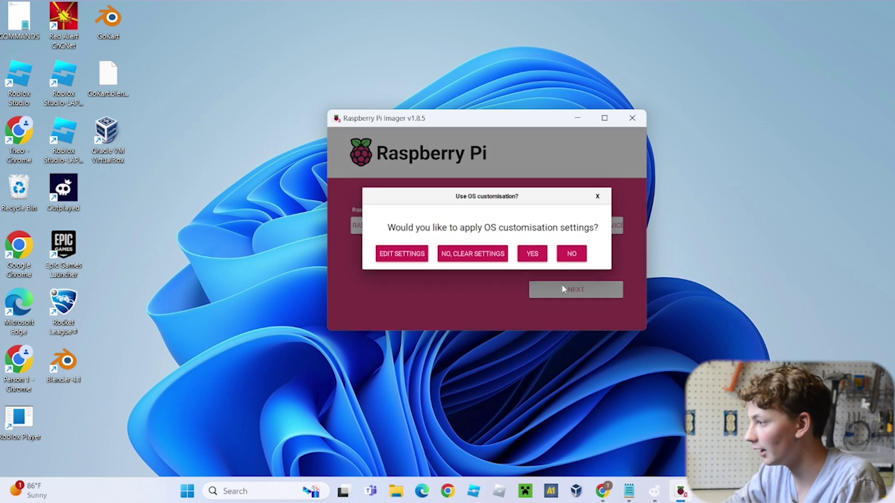
# Set the Pi login username and password in OS Customisation
pyautogui.click(402, 254)
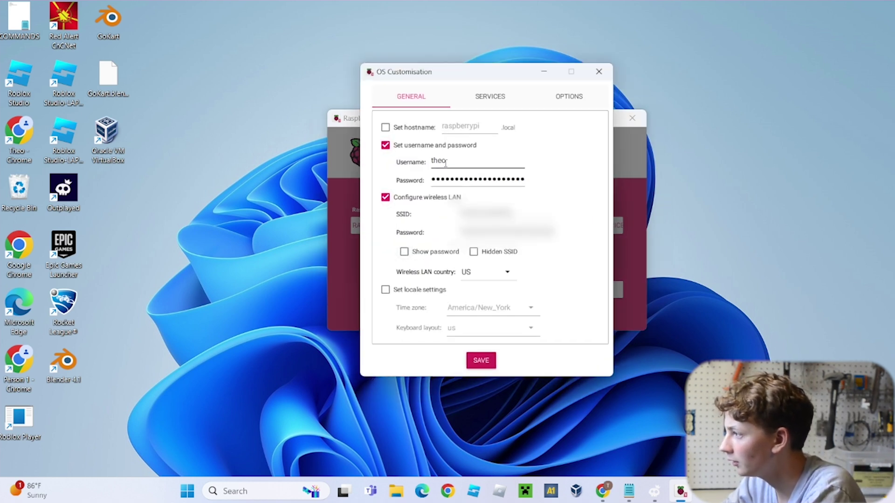
pyautogui.moveTo(445, 163); pyautogui.dragTo(429, 164)
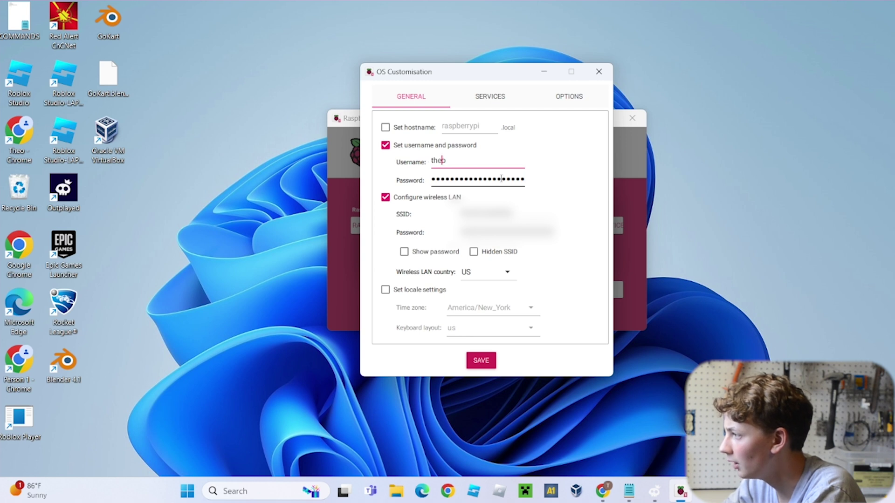
pyautogui.doubleClick(508, 181)
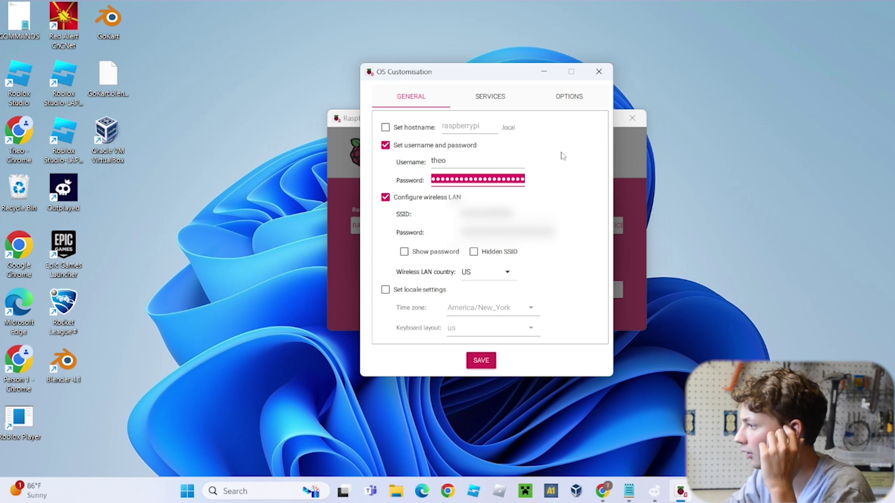
pyautogui.click(505, 215)
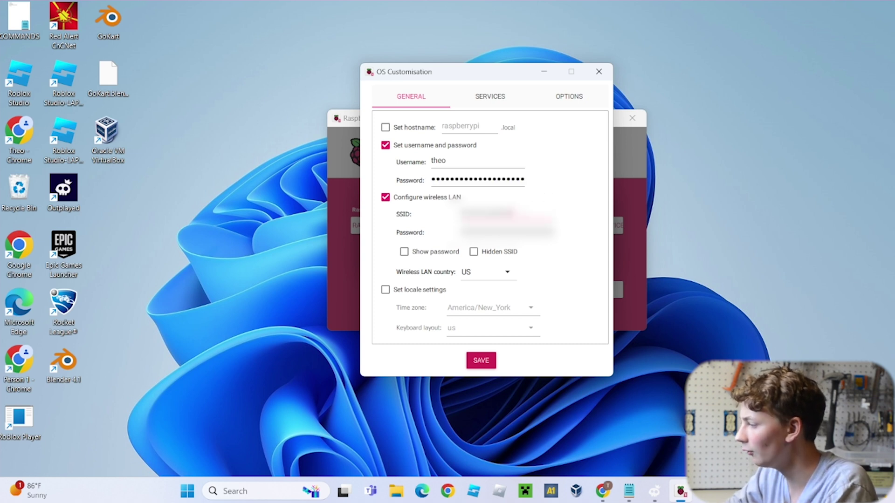
# Enter the Wi-Fi network password, keeping the wireless LAN country as US
pyautogui.press('super+a')
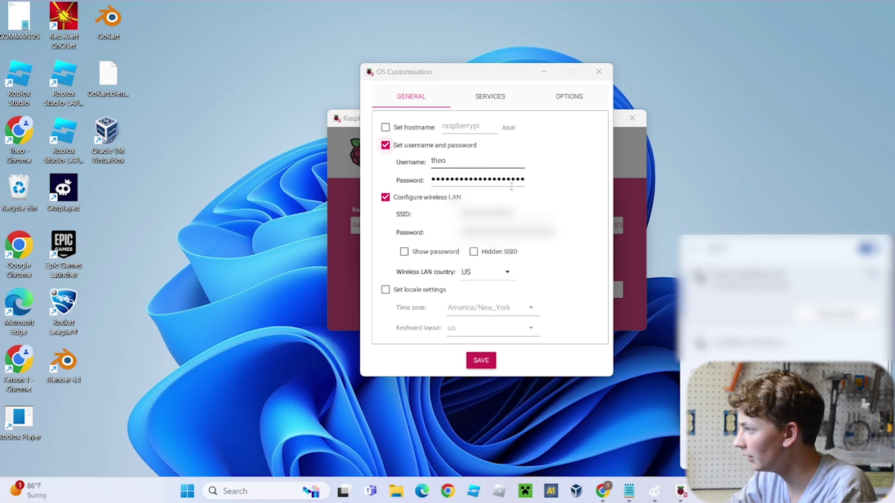
pyautogui.click(480, 170)
pyautogui.press('Escape')
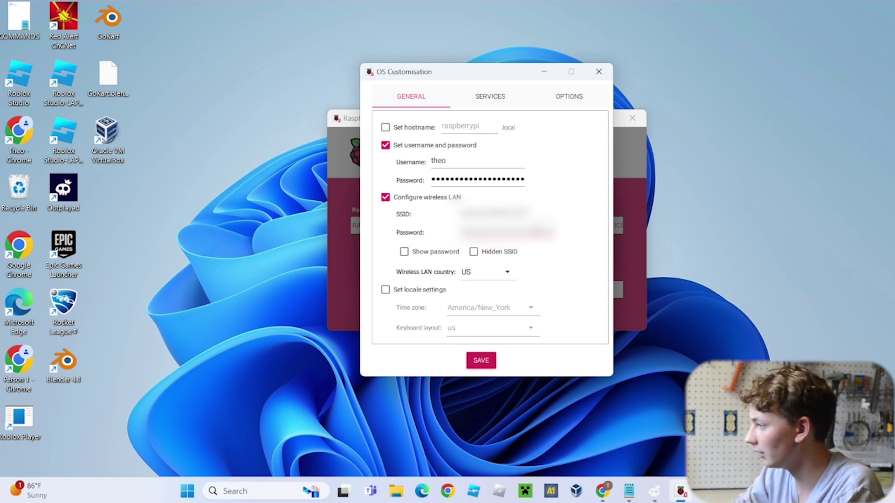
pyautogui.hotkey('ctrl', 'a')
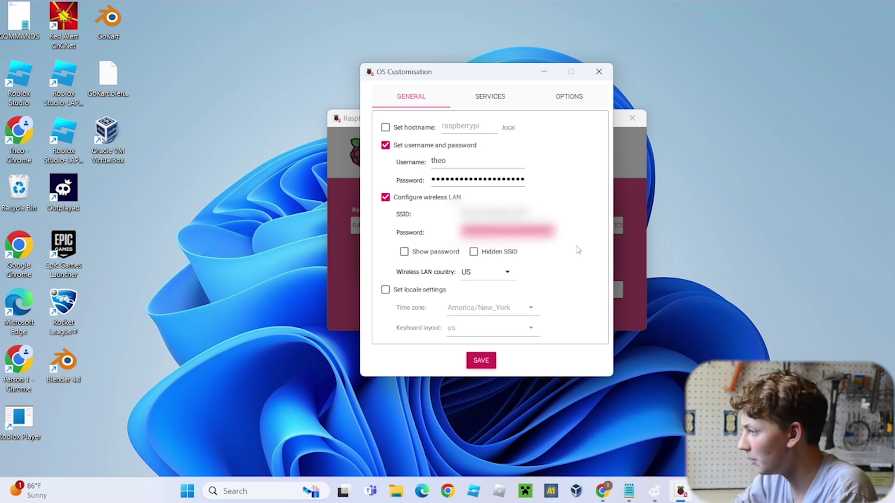
pyautogui.hotkey('ctrl', 'v')
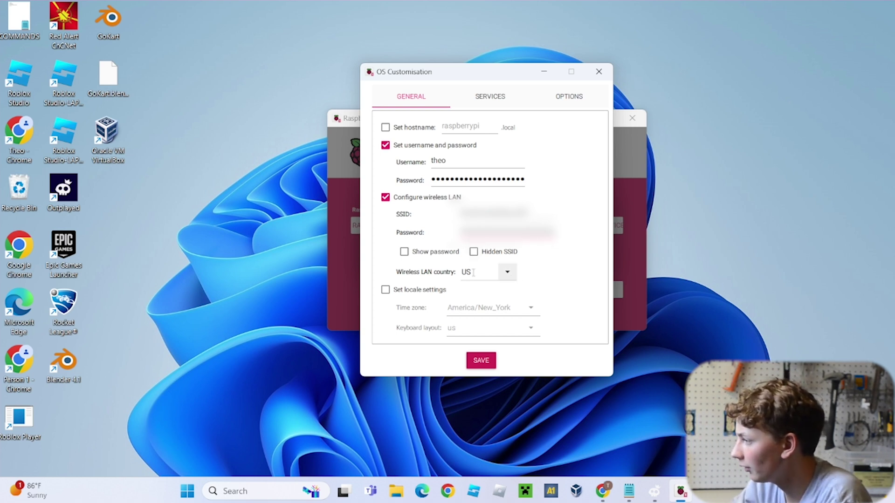
pyautogui.click(504, 275)
pyautogui.scroll(-3, 504, 276)
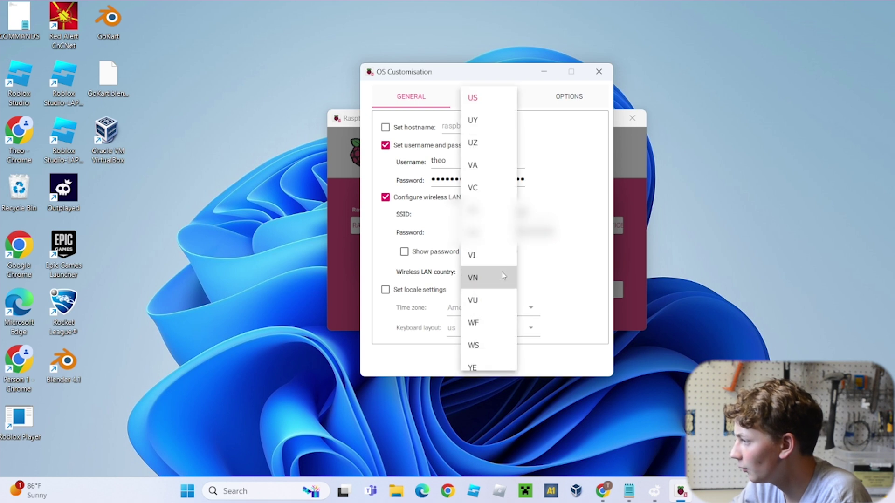
pyautogui.click(590, 273)
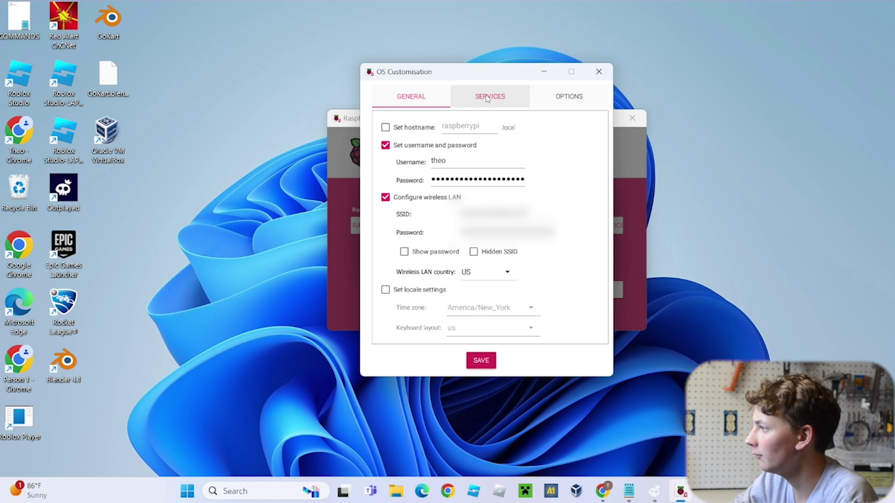
# Enable SSH with password authentication and save the customisation settings
pyautogui.click(487, 97)
pyautogui.click(386, 128)
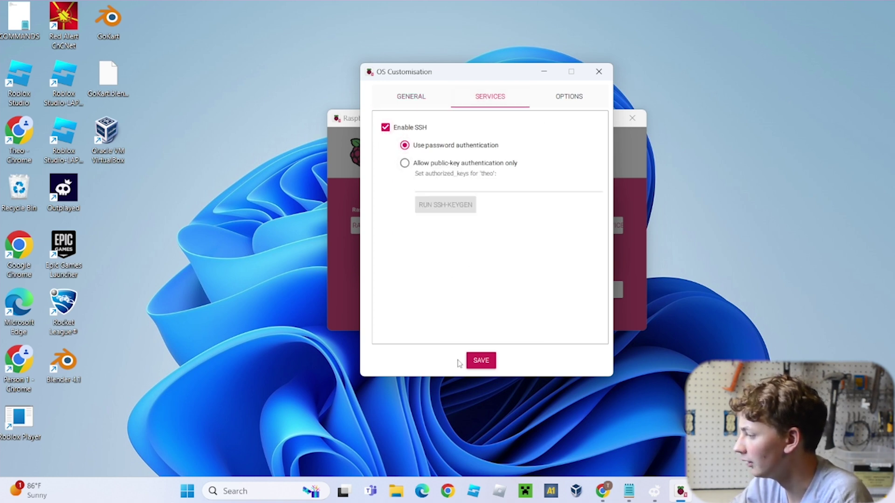
pyautogui.click(482, 361)
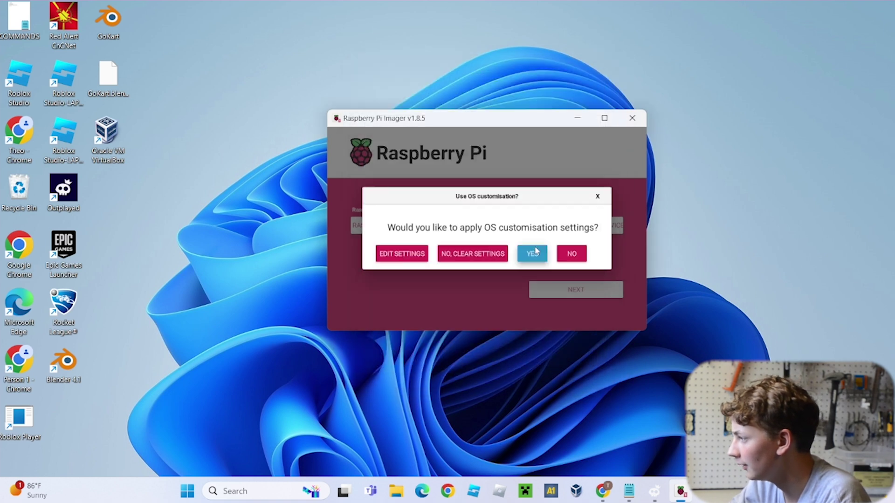
# Apply the custom settings and confirm the erase to write Raspberry Pi OS Lite (64-bit) to the USB drive
pyautogui.click(535, 254)
pyautogui.click(501, 265)
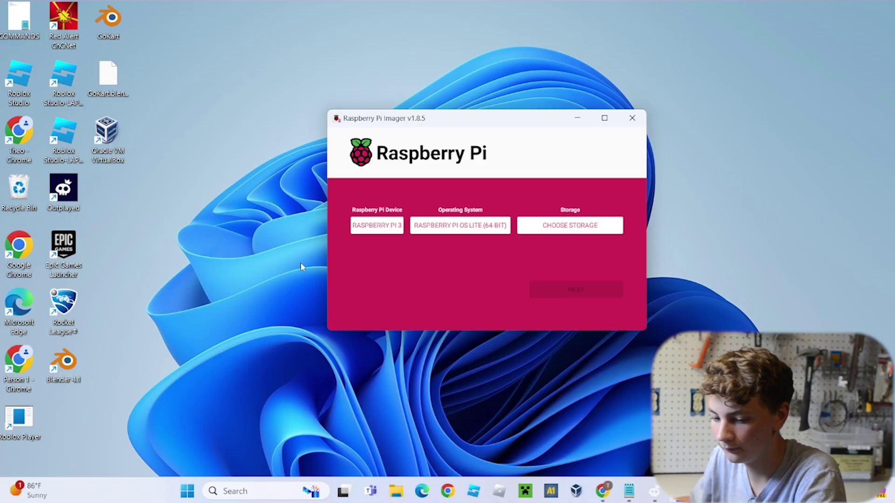
pyautogui.click(251, 492)
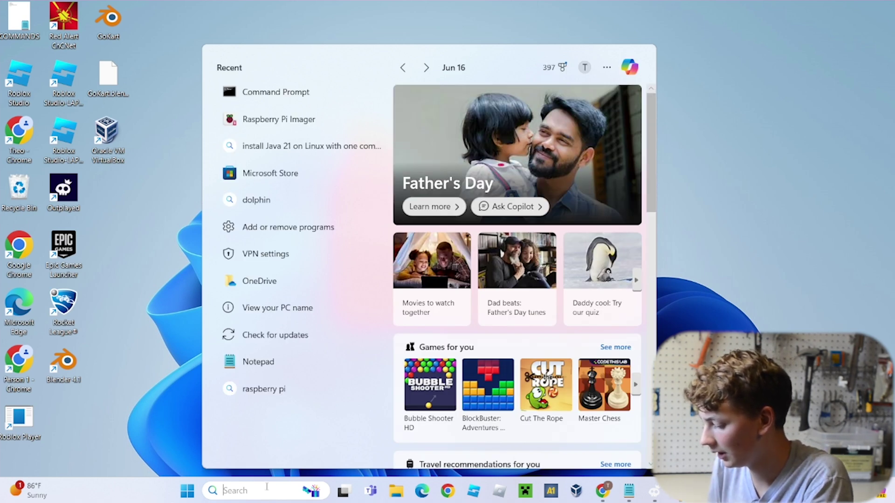
# Search Windows for 'command' and launch Command Prompt
pyautogui.write('command')
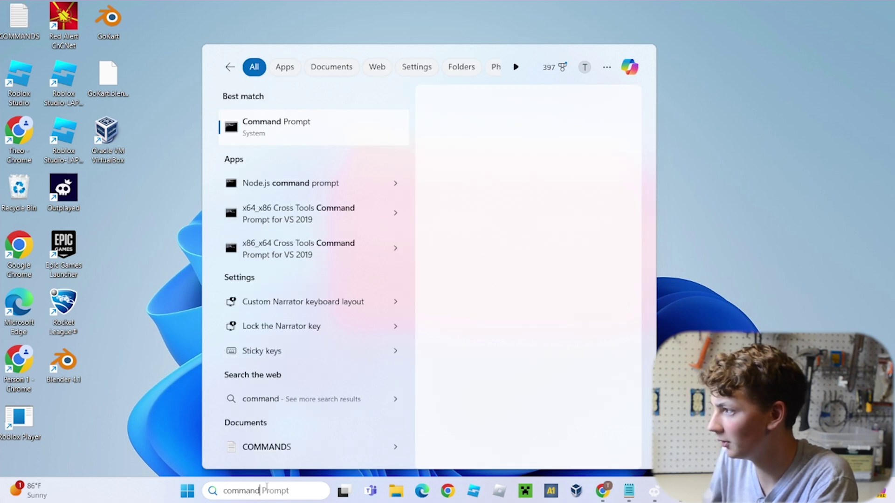
pyautogui.click(273, 130)
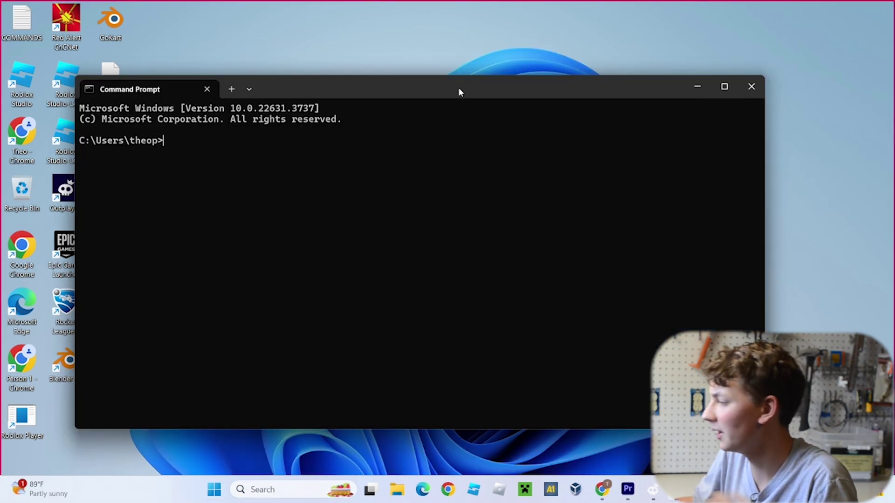
# SSH into the Pi at 192.168.1.22, answer yes to trust its host key, and enter the password
pyautogui.moveTo(459, 92); pyautogui.dragTo(491, 90)
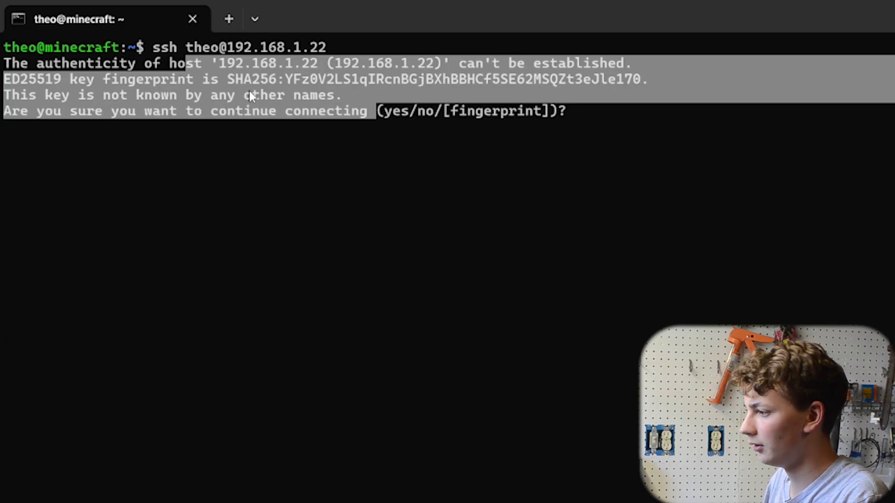
pyautogui.click(253, 93)
pyautogui.doubleClick(390, 110)
pyautogui.click(551, 113)
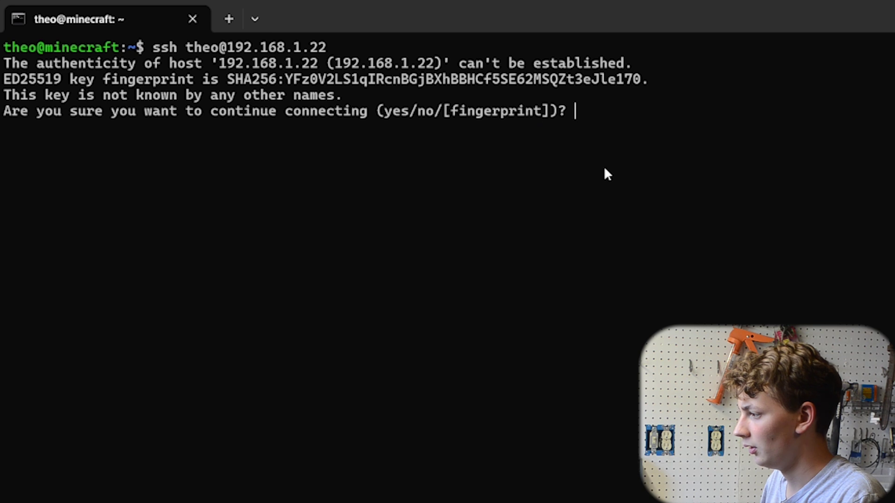
pyautogui.write('yes')
pyautogui.press('Return')
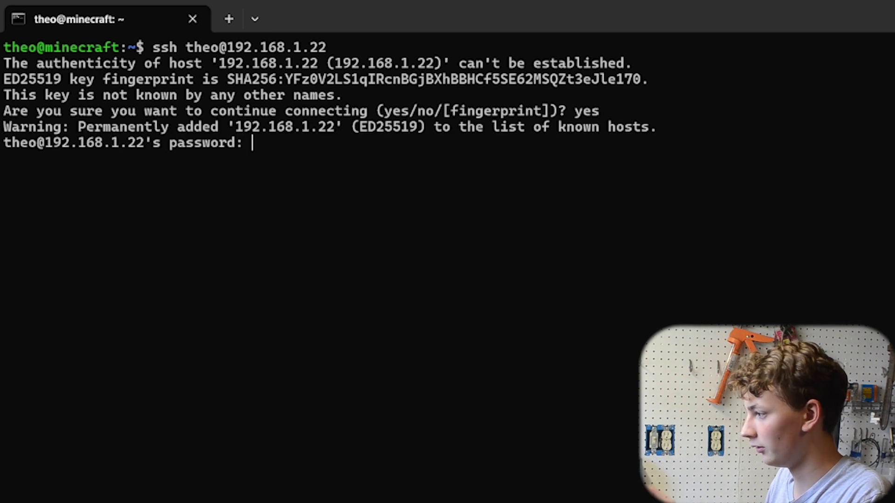
pyautogui.press('Return')
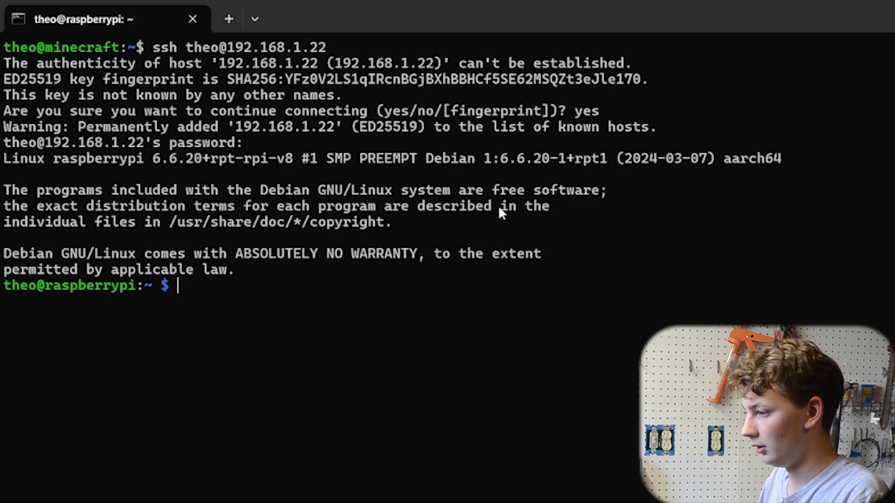
# Clear the screen and run sudo apt-get update on the Pi, copied from COMMANDS.txt
pyautogui.write('clear')
pyautogui.press('Return')
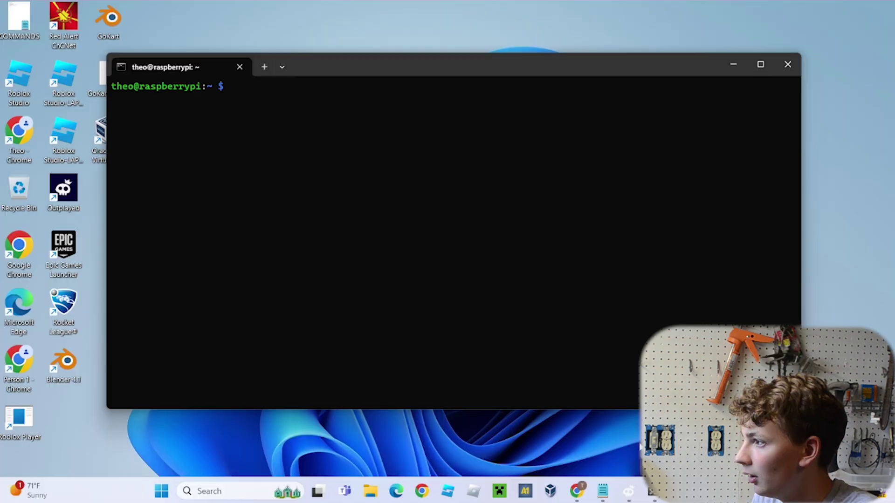
pyautogui.click(602, 491)
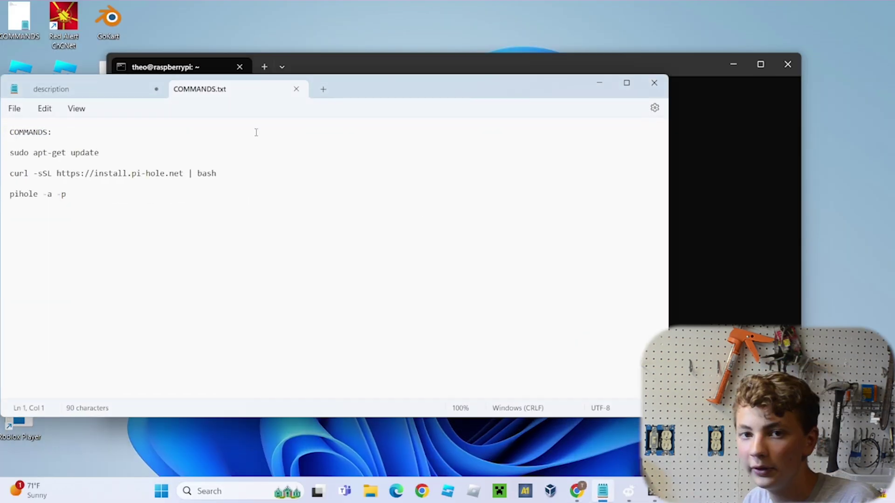
pyautogui.tripleClick(97, 153)
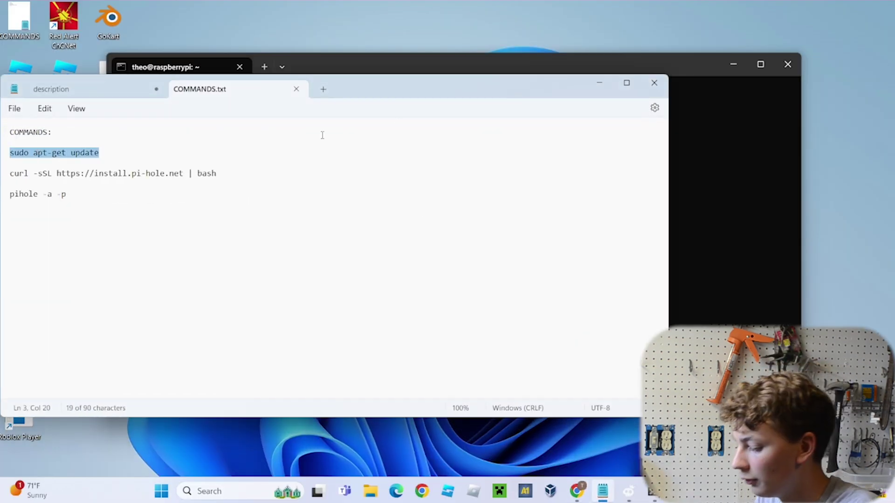
pyautogui.click(599, 84)
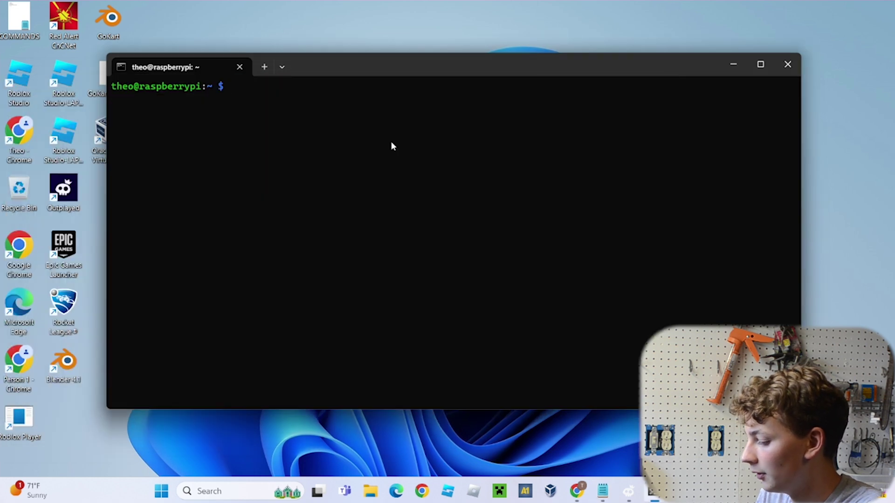
pyautogui.write('sudo a')
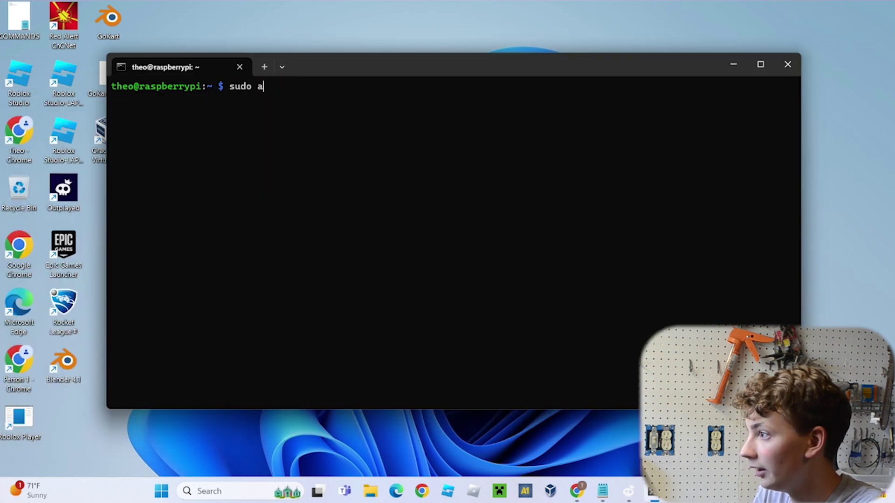
pyautogui.write('pt-ge')
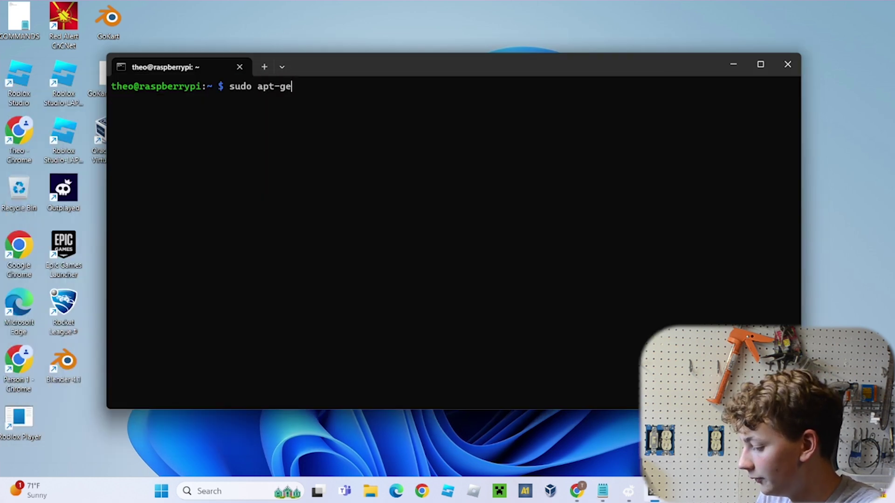
pyautogui.write('t upda')
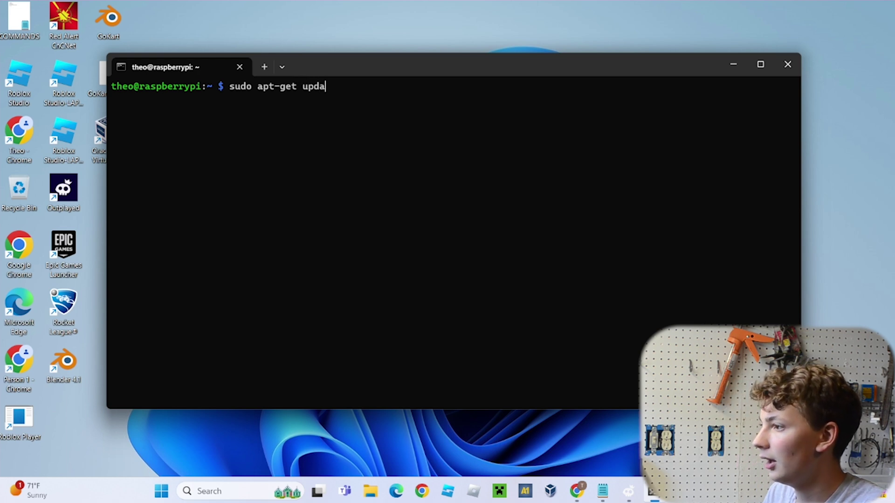
pyautogui.write('te')
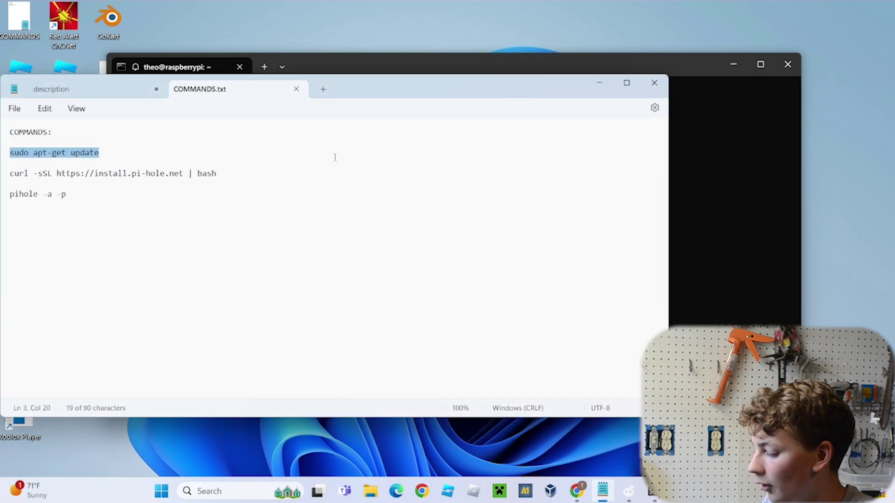
# Copy the Pi-hole curl install line from COMMANDS.txt and paste it into the Pi terminal
pyautogui.moveTo(231, 181); pyautogui.dragTo(8, 177)
pyautogui.click(250, 186)
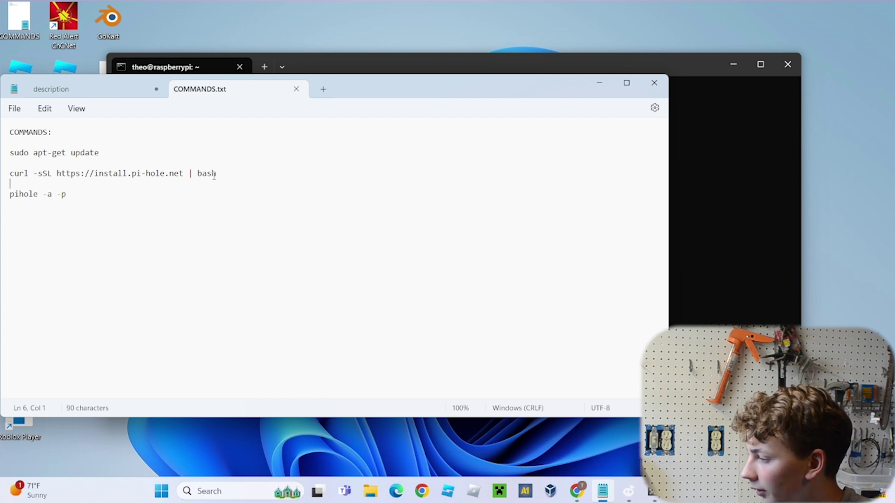
pyautogui.moveTo(217, 176); pyautogui.dragTo(7, 175)
pyautogui.hotkey('ctrl', 'c')
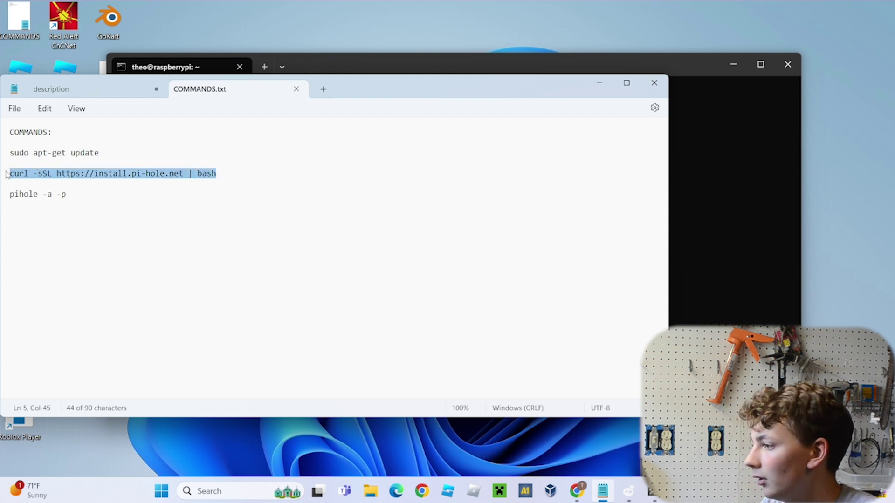
pyautogui.click(713, 196)
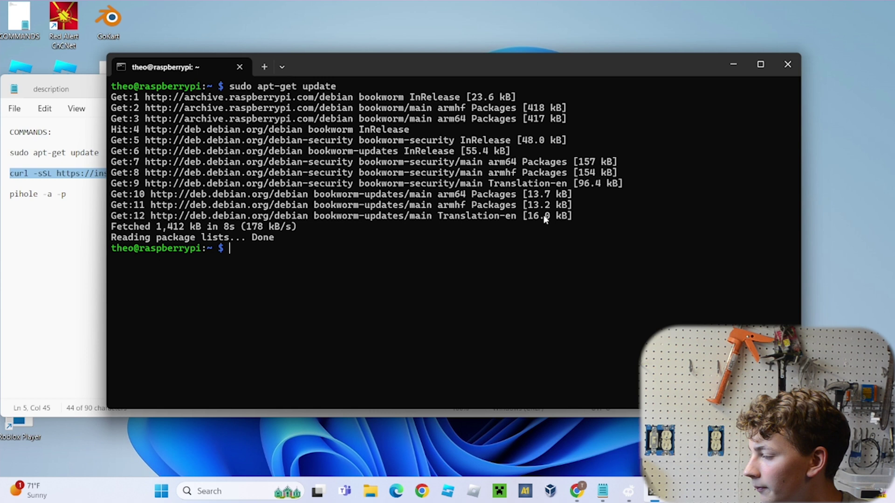
pyautogui.hotkey('ctrl', 'v')
# Start the Pi-hole installer, pass the welcome and static IP notices, and choose the wlan0 interface
pyautogui.press('Return')
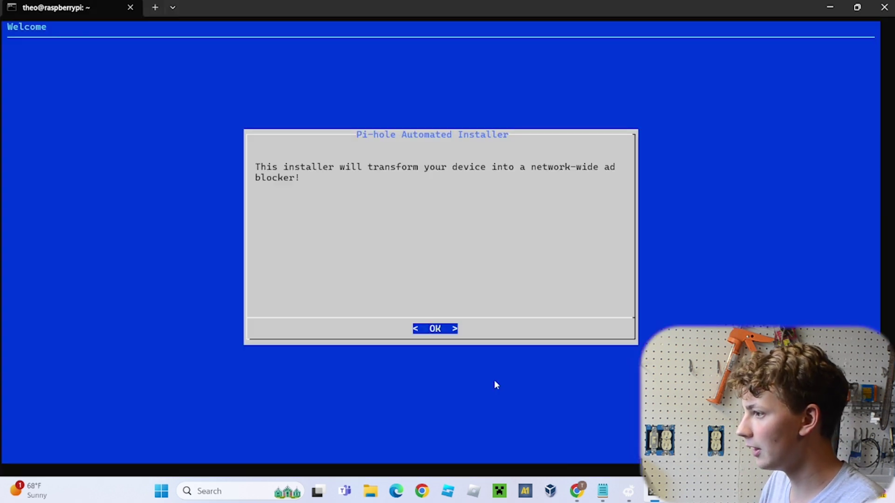
pyautogui.press('Return')
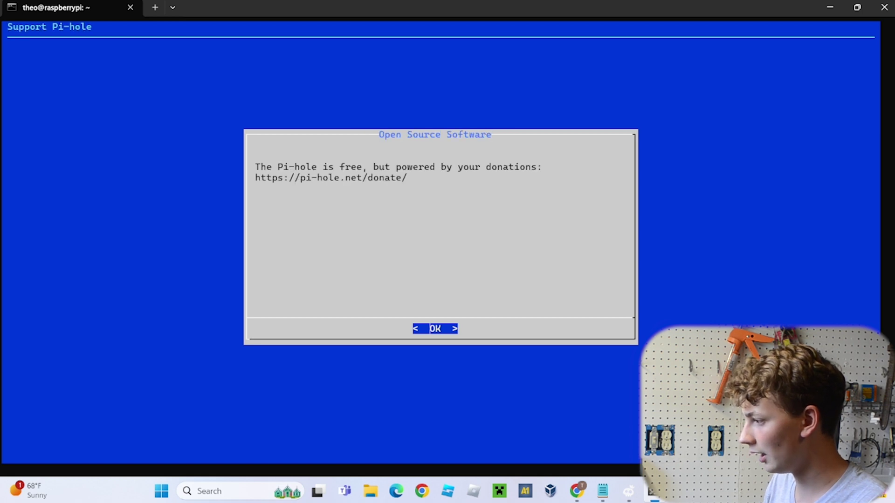
pyautogui.press('Return')
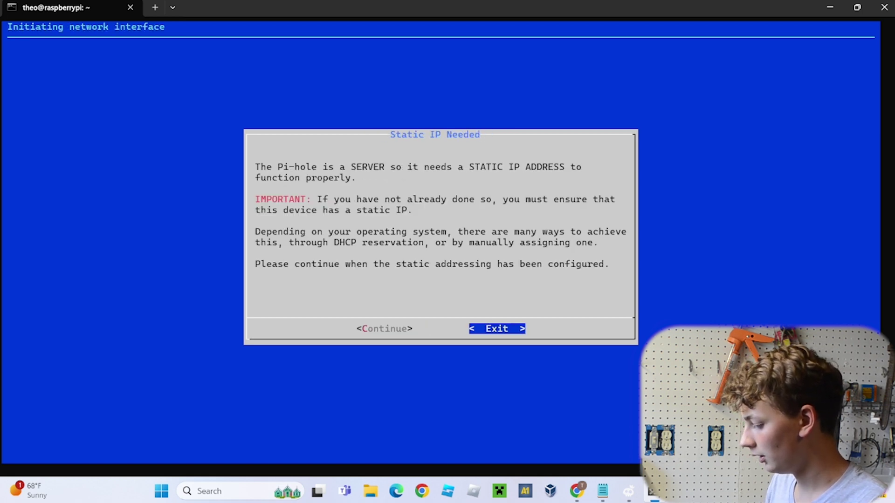
pyautogui.press('Left')
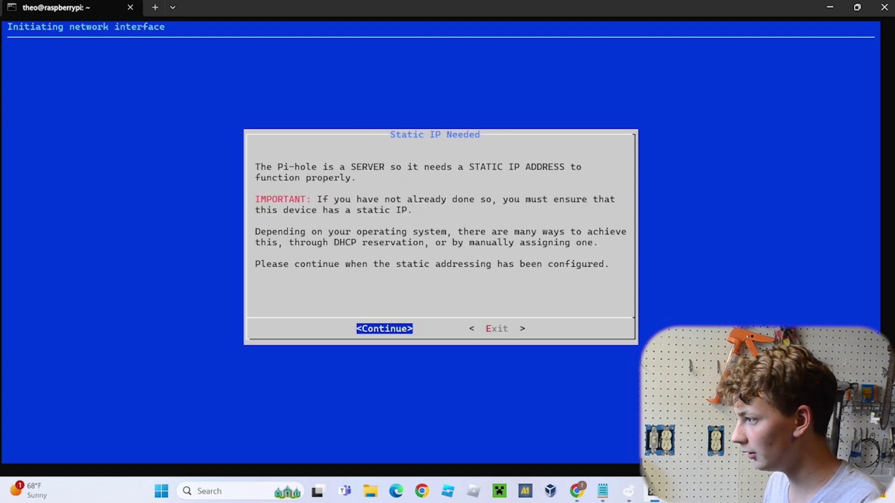
pyautogui.press('Return')
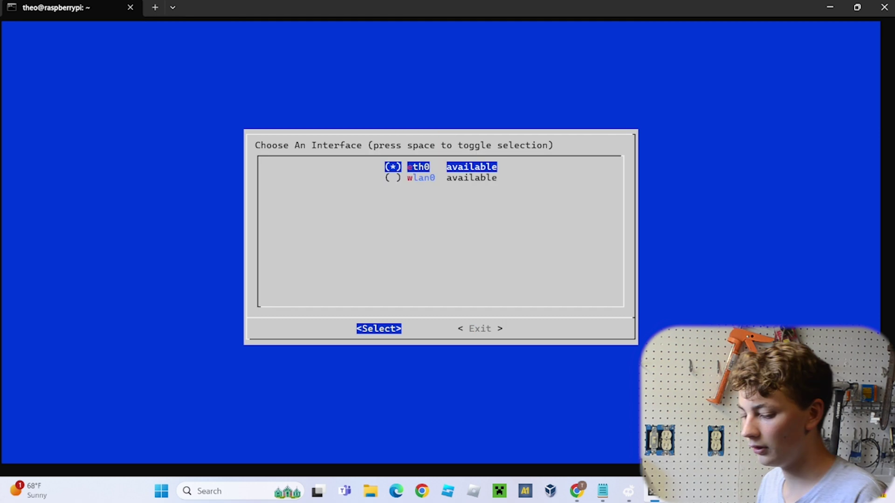
pyautogui.press('Down')
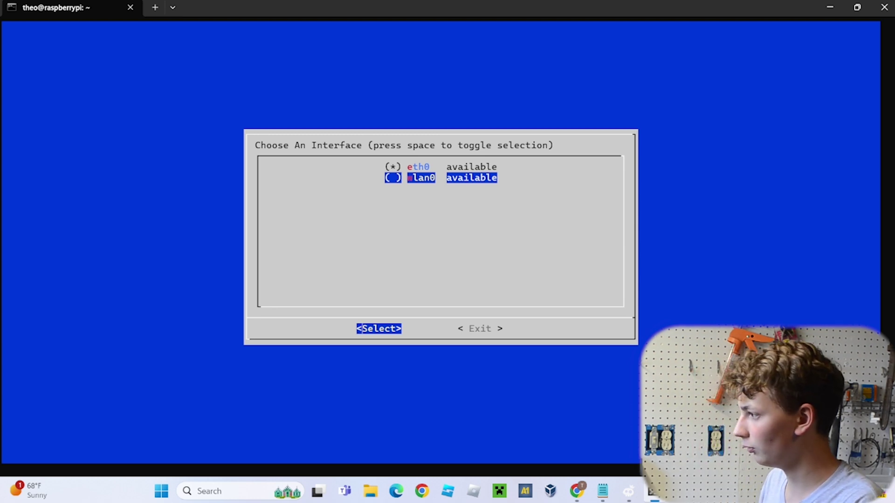
pyautogui.press('Return')
# Choose Google as the upstream DNS provider
pyautogui.press('Down')
pyautogui.press('Down')
pyautogui.press('Down')
pyautogui.press('Down')
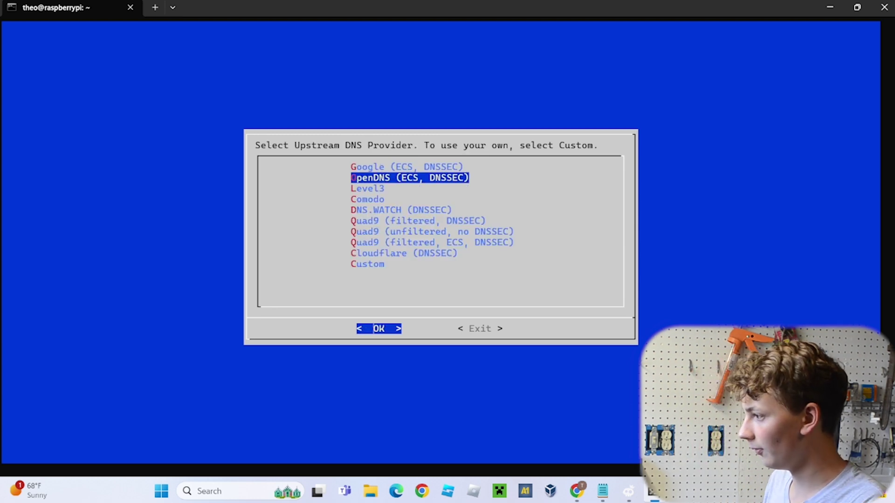
pyautogui.press('Down')
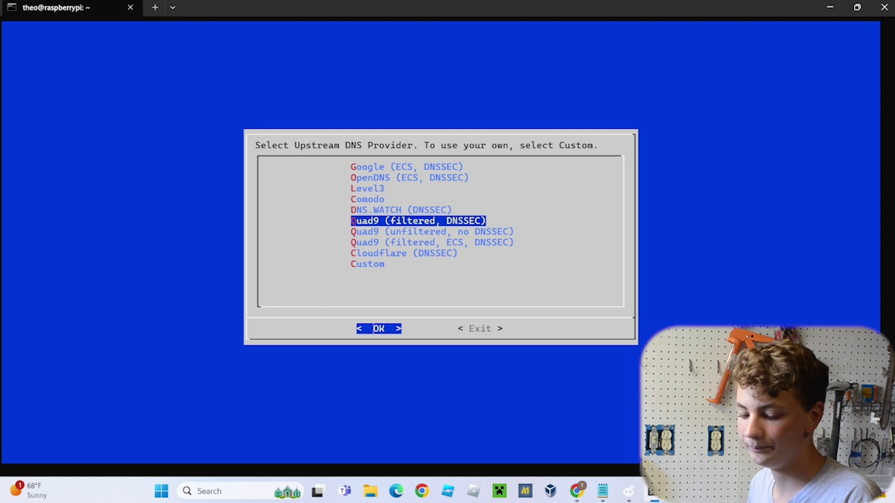
pyautogui.press('Up')
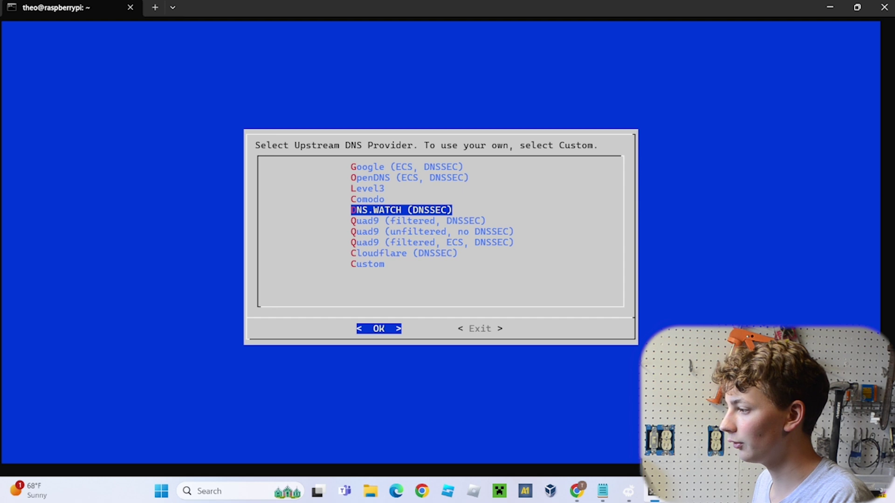
pyautogui.press('Up')
pyautogui.press('Up')
pyautogui.press('Up')
pyautogui.press('Down')
pyautogui.press('Up')
pyautogui.press('Up')
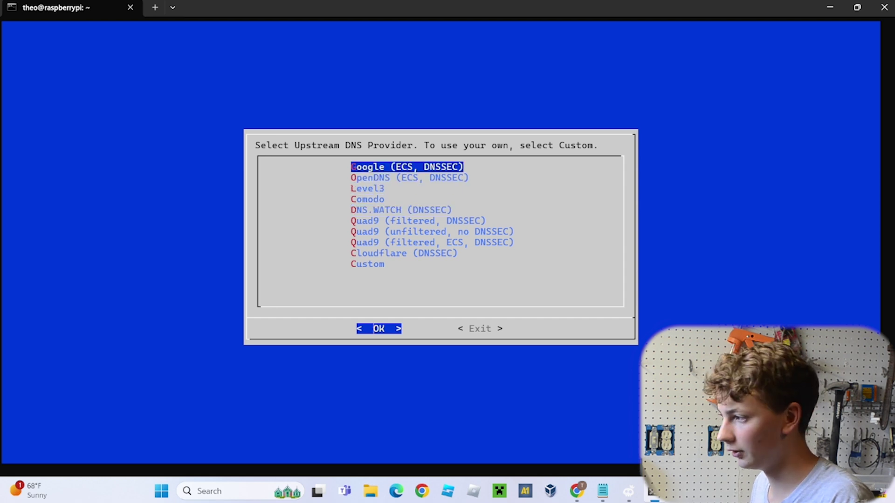
pyautogui.press('Down')
pyautogui.press('Up')
pyautogui.press('Return')
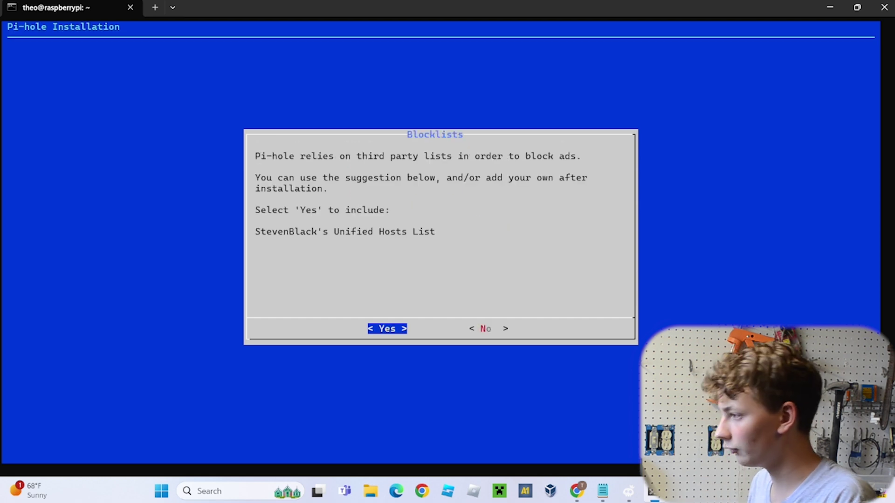
# Accept StevenBlack's blocklist, the Admin Web Interface, the lighttpd web server and query logging
pyautogui.press('Return')
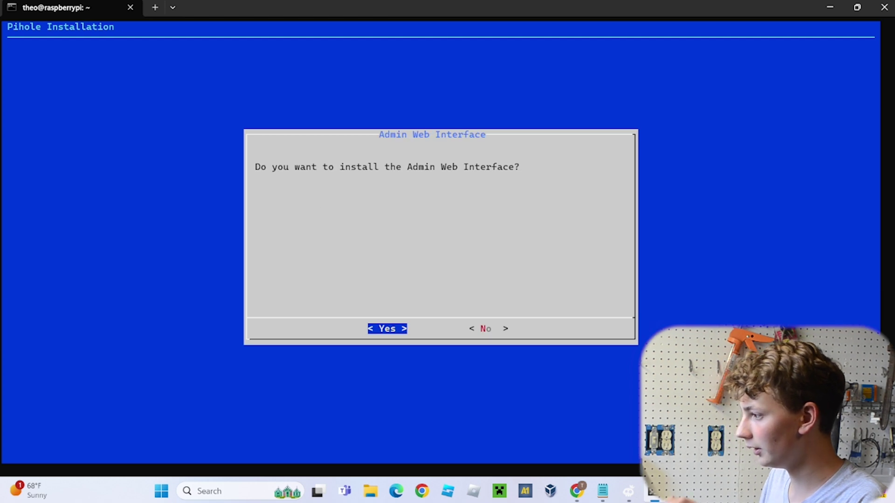
pyautogui.press('Return')
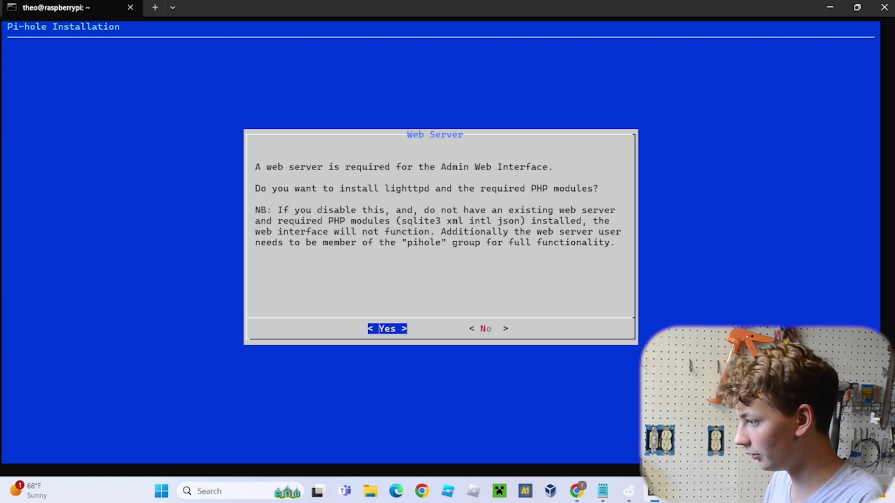
pyautogui.press('Return')
pyautogui.press('Return')
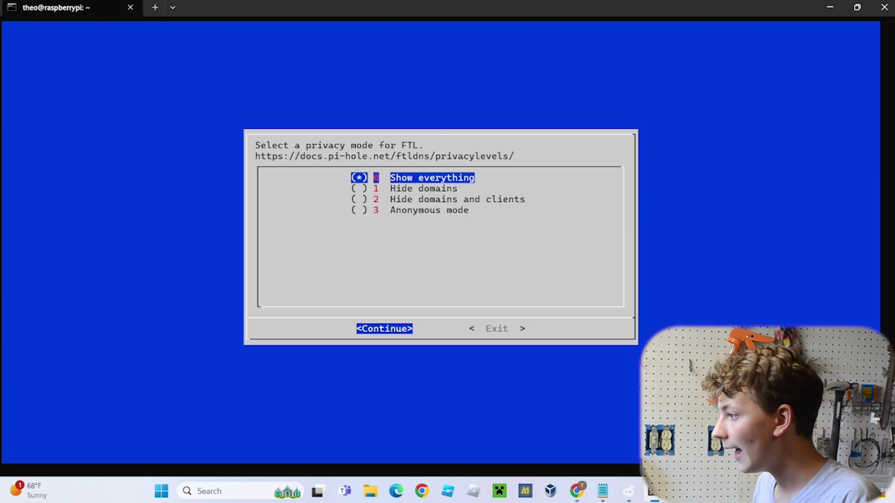
pyautogui.press('Return')
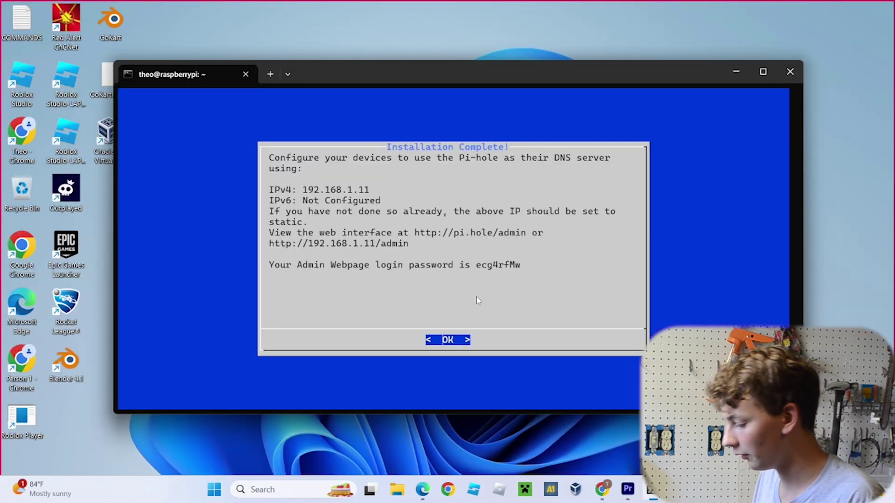
pyautogui.press('Return')
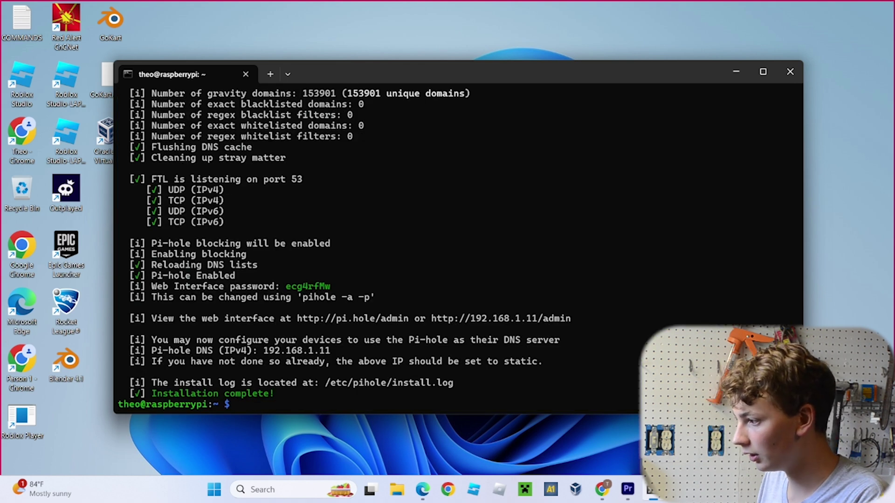
pyautogui.keyDown('ctrl'); pyautogui.click(462, 323); pyautogui.keyUp('ctrl')
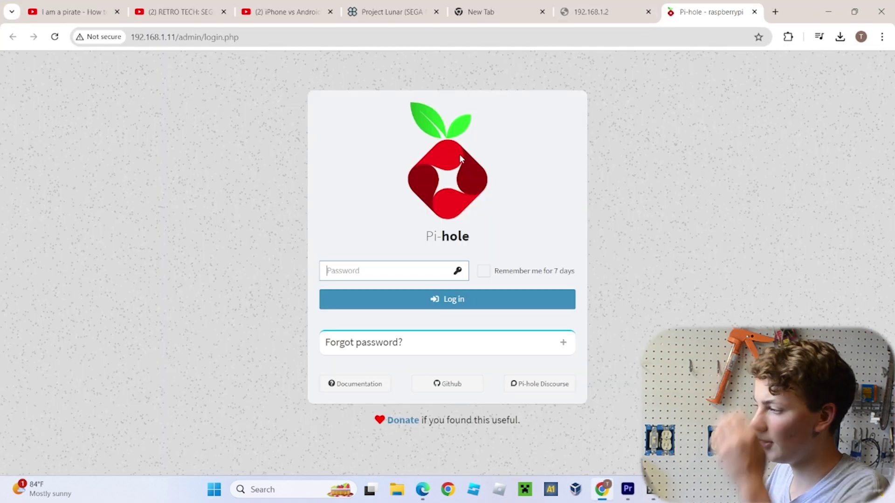
pyautogui.click(647, 12)
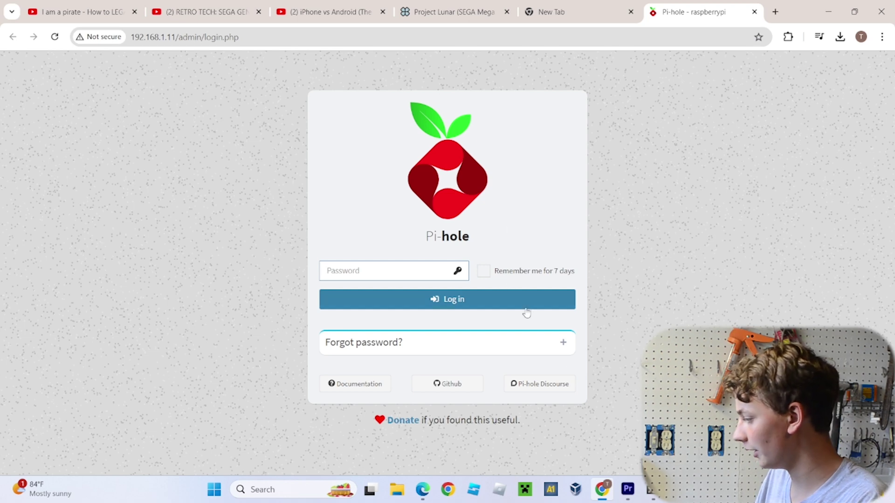
pyautogui.click(651, 490)
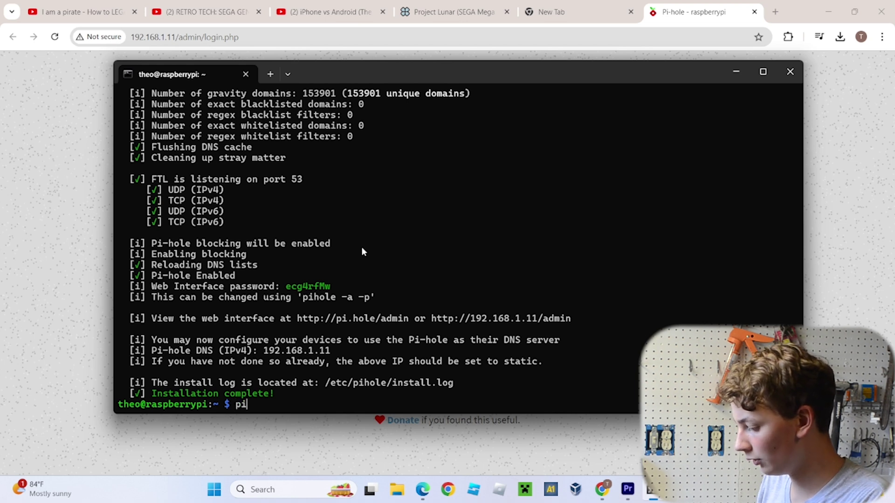
# Set and confirm a new Pi-hole admin password with pihole -a -p
pyautogui.write('pihole -a -p')
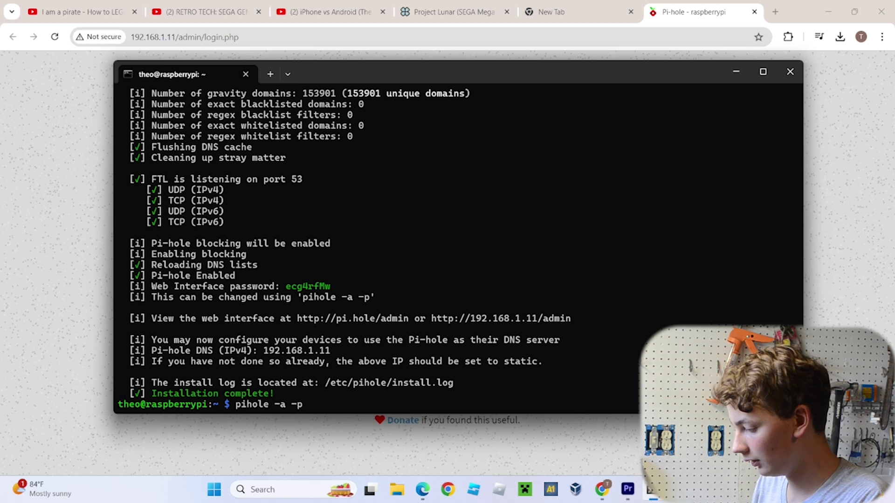
pyautogui.press('Return')
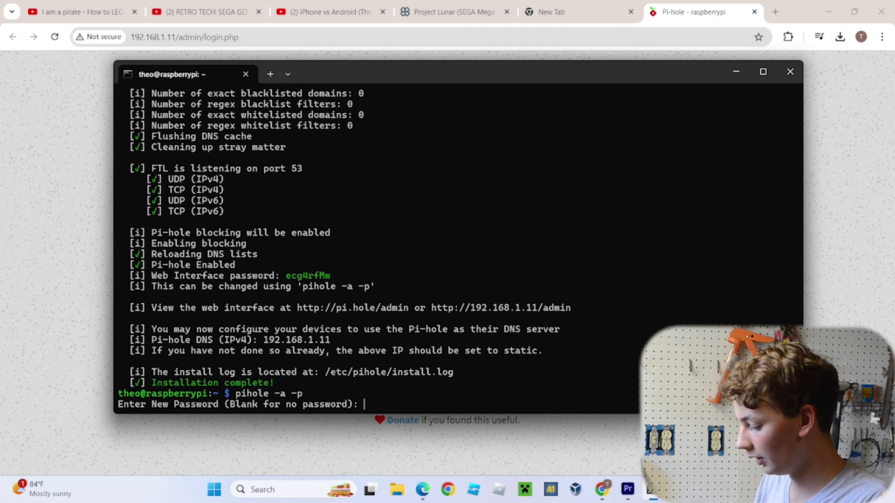
pyautogui.press('Return')
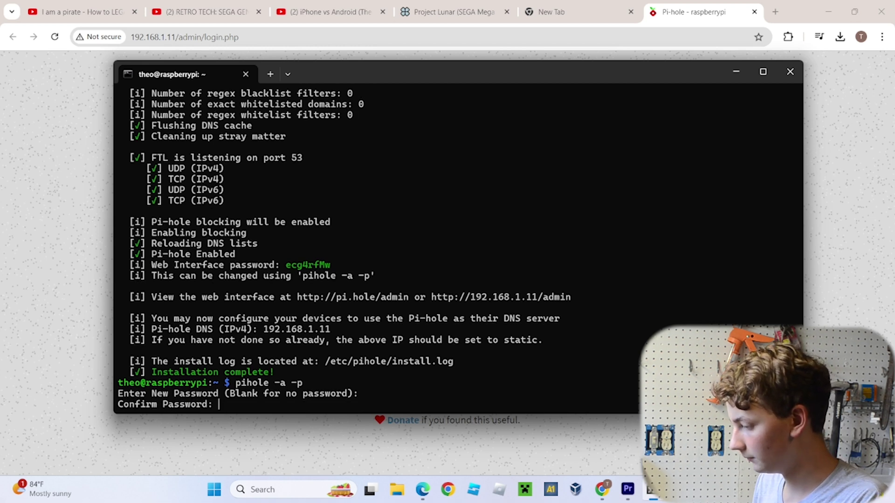
pyautogui.press('Return')
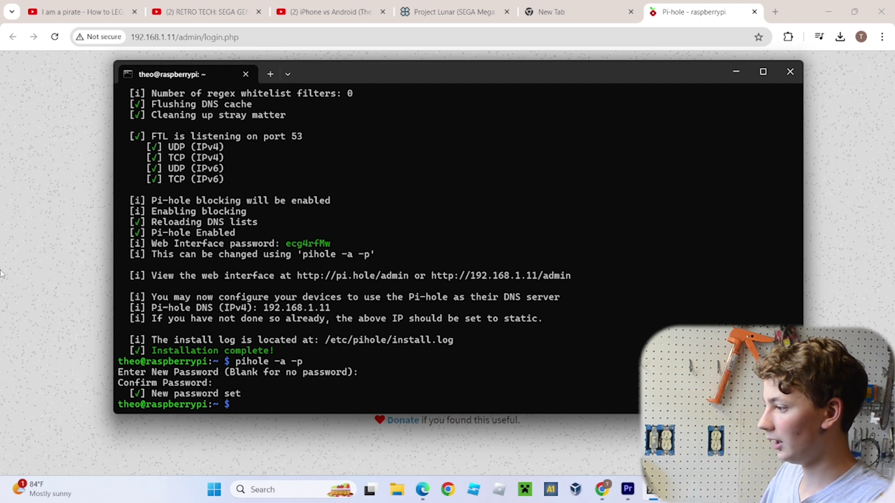
# Sign in on the Pi-hole login page in Chrome with the new password
pyautogui.click(86, 281)
pyautogui.click(347, 275)
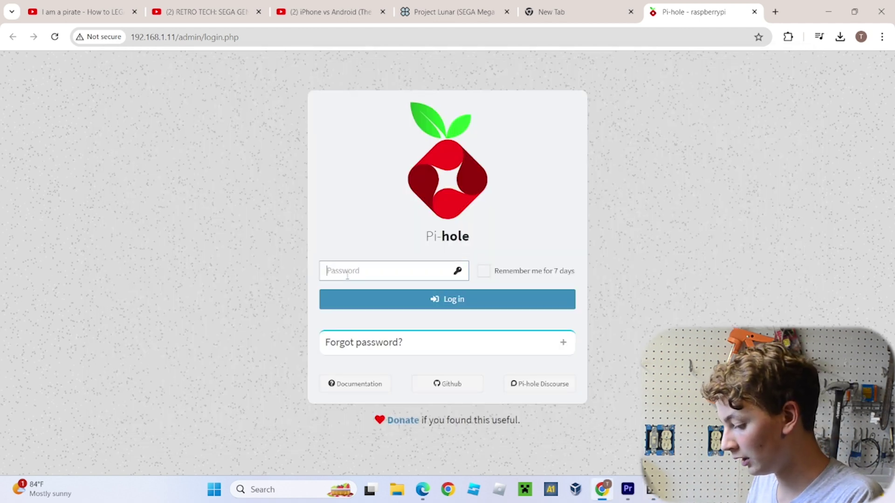
pyautogui.write('•')
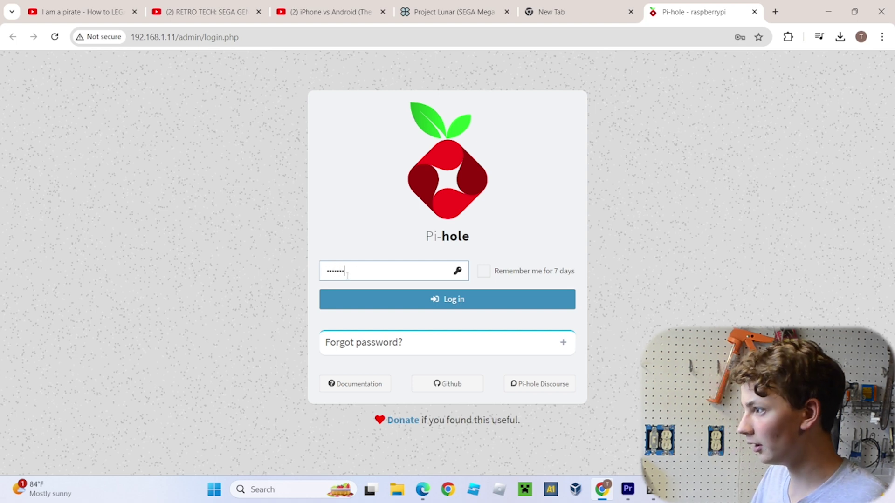
pyautogui.write('••••••••••')
pyautogui.press('Return')
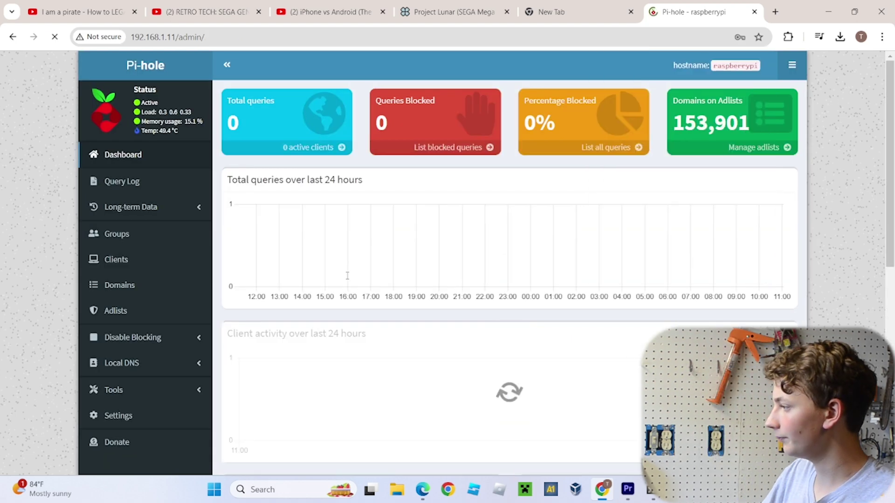
# Let Chrome save the Pi-hole admin password
pyautogui.click(698, 214)
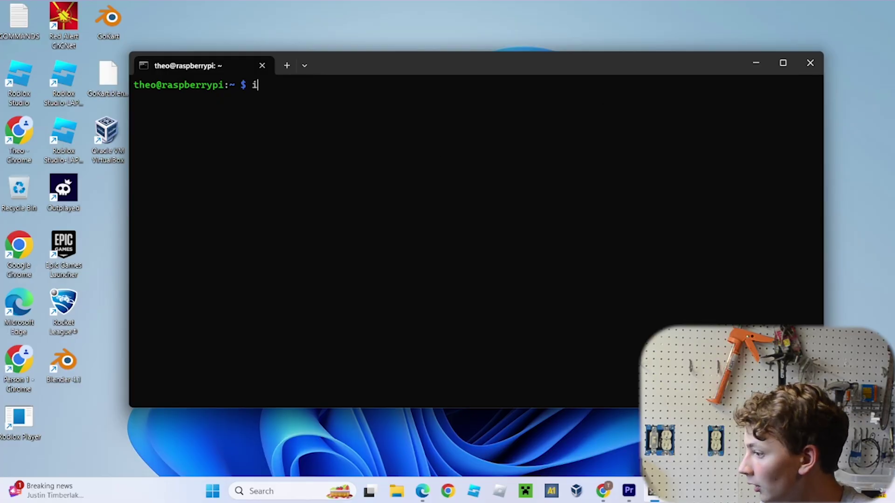
# Run ifconfig, copy the Pi's wlan0 address 192.168.1.11, and bring up the Wi-Fi networks list
pyautogui.write('ig')
pyautogui.press('Return')
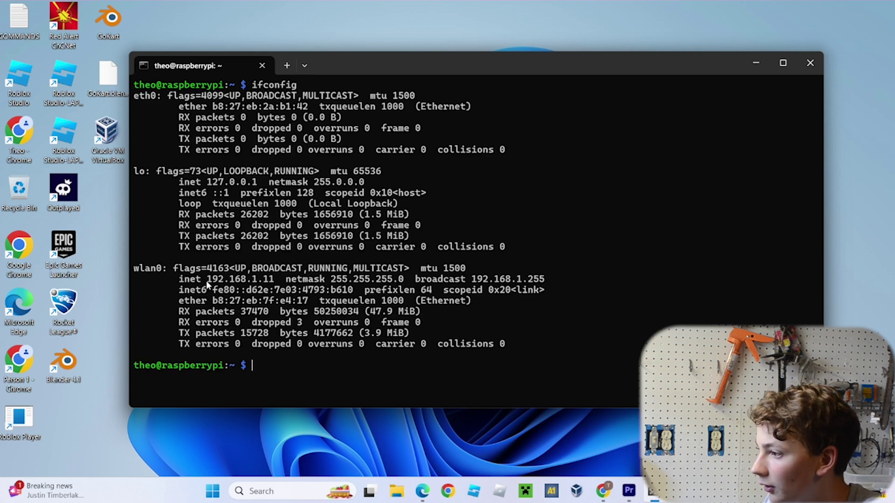
pyautogui.moveTo(206, 281); pyautogui.dragTo(275, 278)
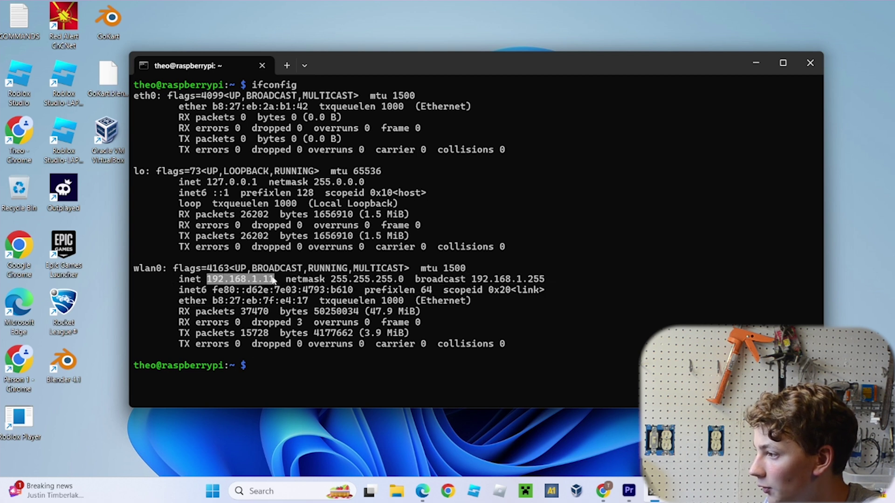
pyautogui.hotkey('ctrl', 'c')
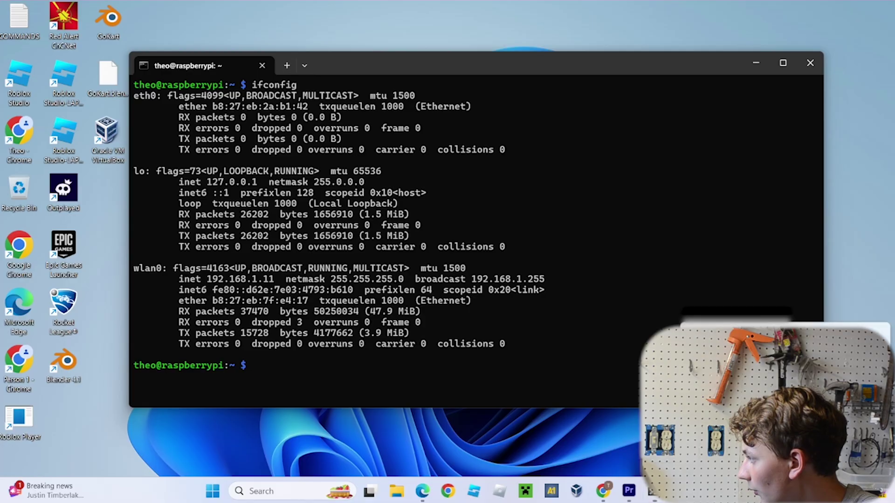
pyautogui.click(736, 266)
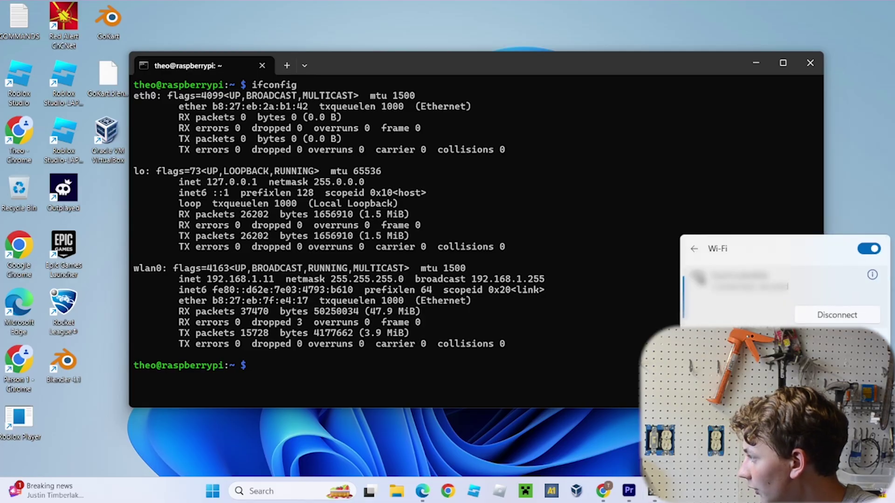
# Set the Wi-Fi connection's DNS to Manual with IPv4 preferred DNS 192.168.1.11, then close Settings
pyautogui.click(872, 275)
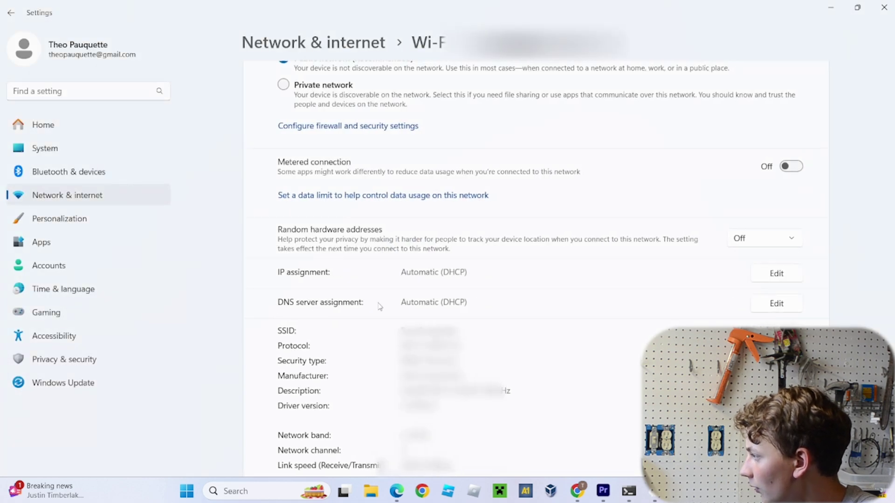
pyautogui.click(755, 308)
pyautogui.click(399, 224)
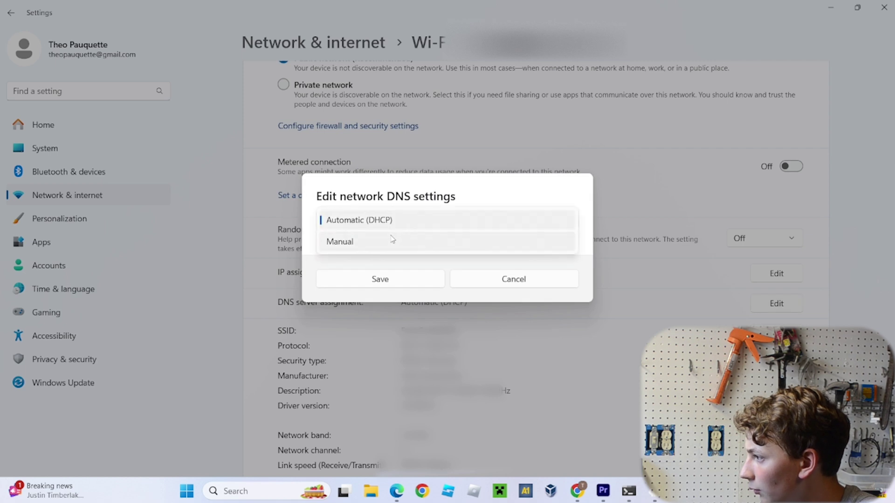
pyautogui.click(392, 242)
pyautogui.click(328, 223)
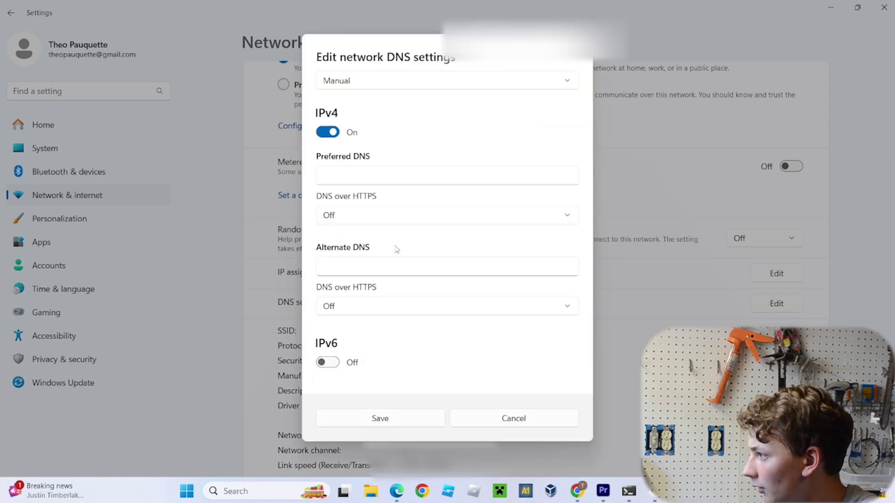
pyautogui.click(373, 172)
pyautogui.hotkey('ctrl', 'v')
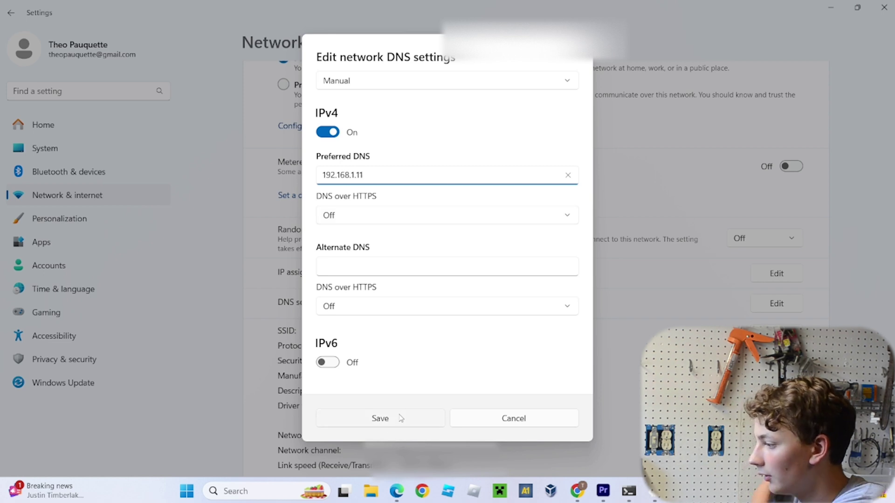
pyautogui.click(399, 418)
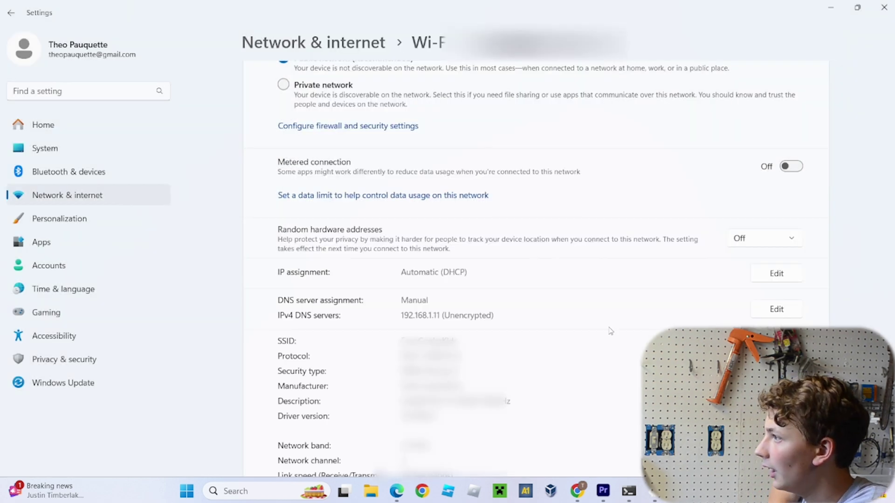
pyautogui.click(884, 7)
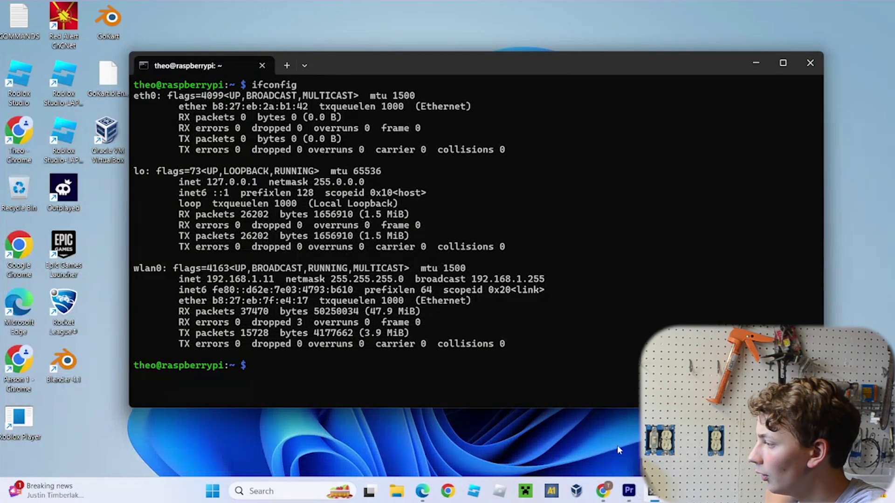
# Bring Chrome forward and scroll through the allrecipes Good Old-Fashioned Pancakes page
pyautogui.click(603, 491)
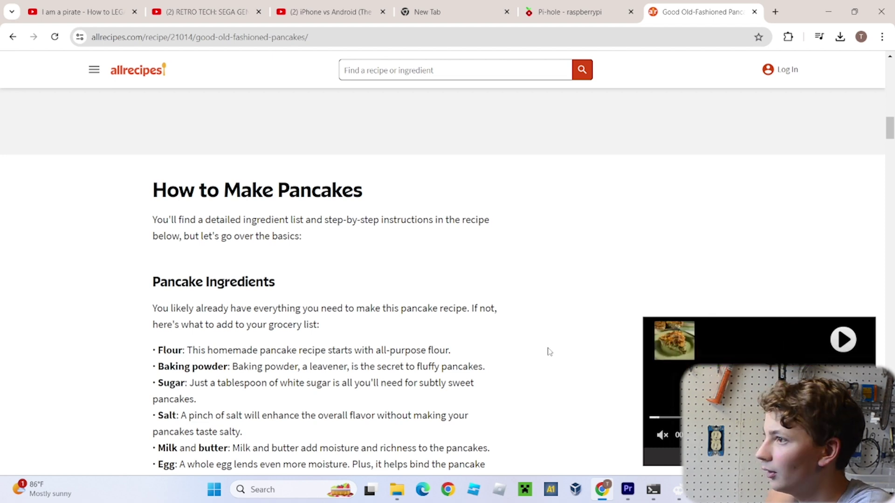
pyautogui.scroll(-3, 417, 333)
pyautogui.scroll(5, 454, 338)
pyautogui.scroll(15, 454, 337)
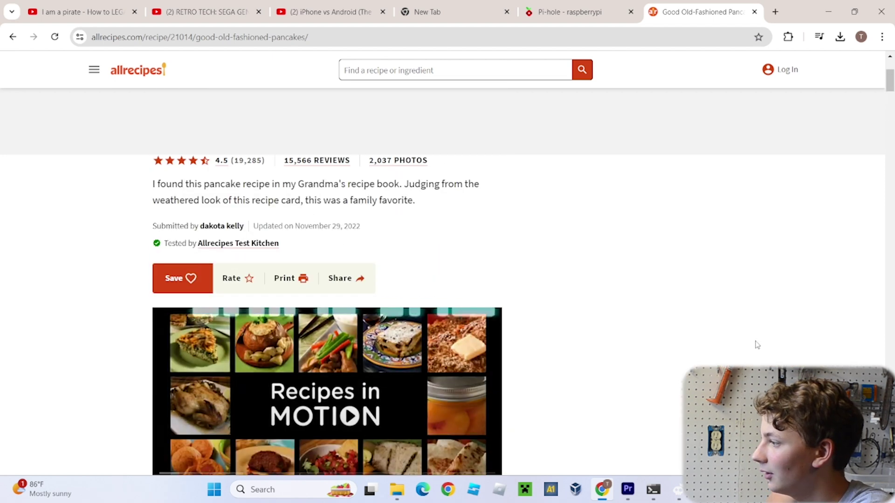
pyautogui.scroll(-8, 755, 344)
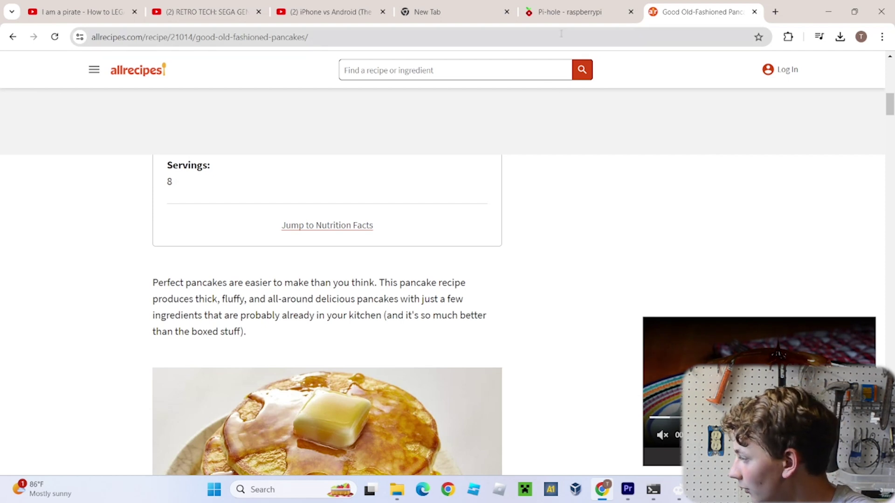
# Review recent DNS requests in the Pi-hole Query Log, glancing back at the pancake page
pyautogui.click(572, 15)
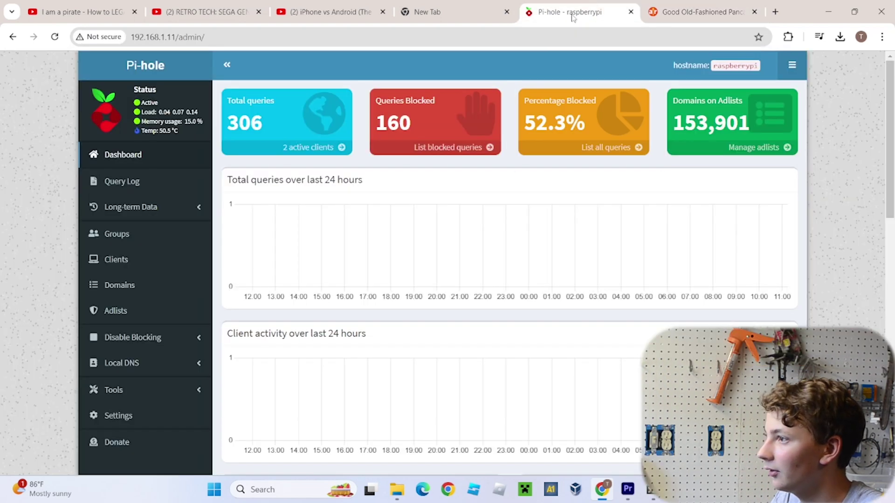
pyautogui.click(120, 182)
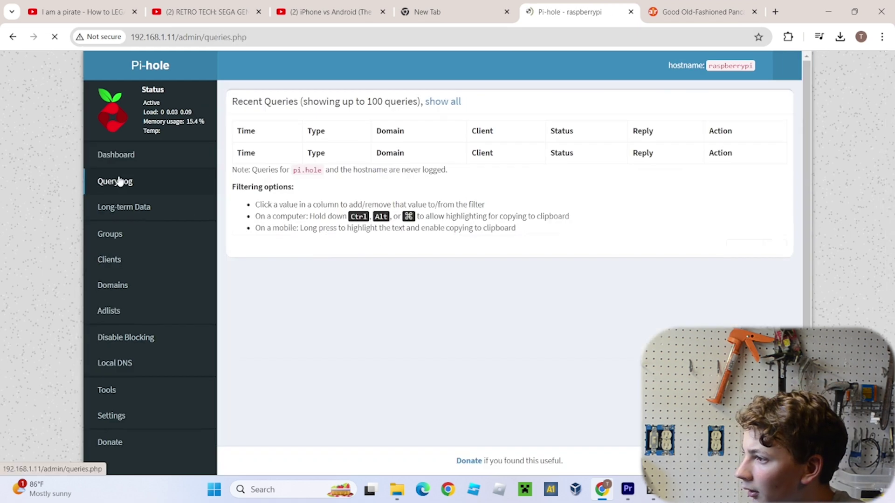
pyautogui.scroll(-3, 503, 261)
pyautogui.scroll(3, 504, 261)
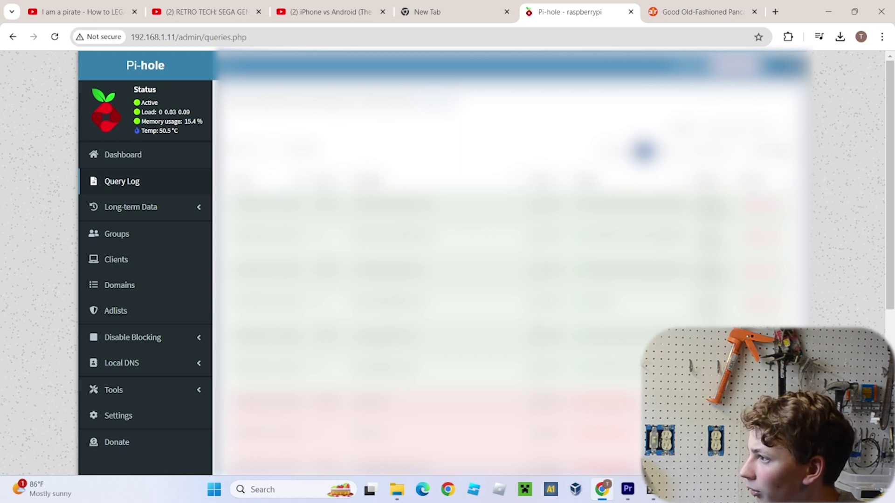
pyautogui.scroll(-5, 503, 261)
pyautogui.scroll(5, 503, 261)
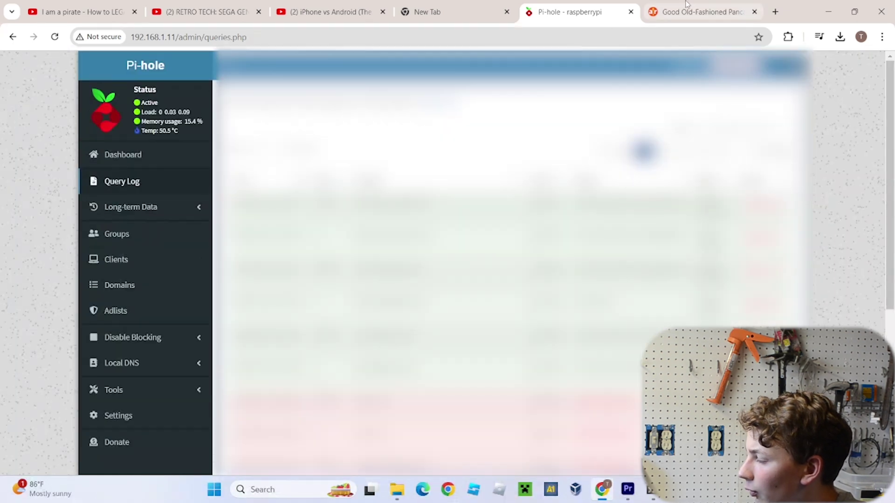
pyautogui.click(699, 12)
pyautogui.click(583, 3)
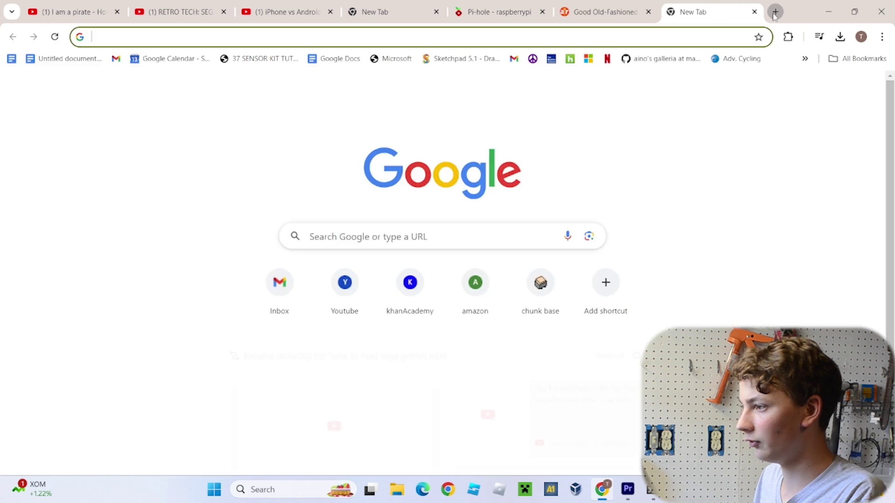
# Go to 192.168.1.1 and sign in to the NETGEAR R7350 router admin page
pyautogui.write('192')
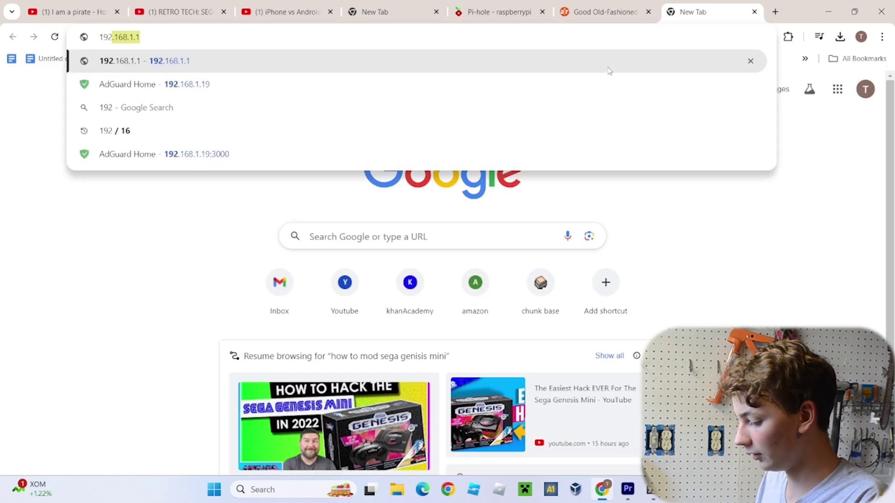
pyautogui.write('.1689')
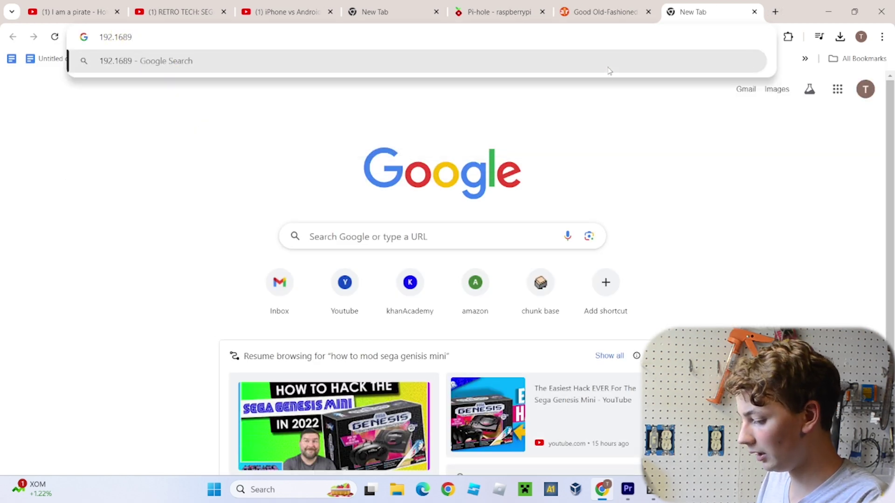
pyautogui.press('BackSpace')
pyautogui.write('.1.1')
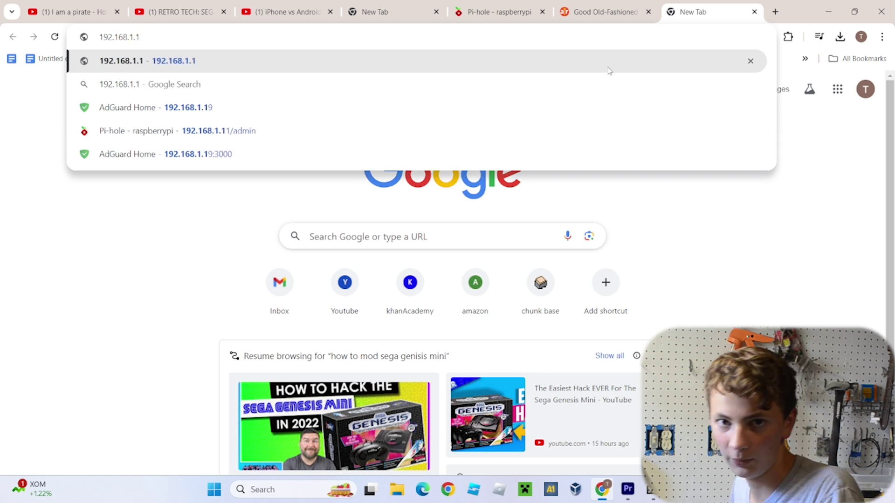
pyautogui.press('Return')
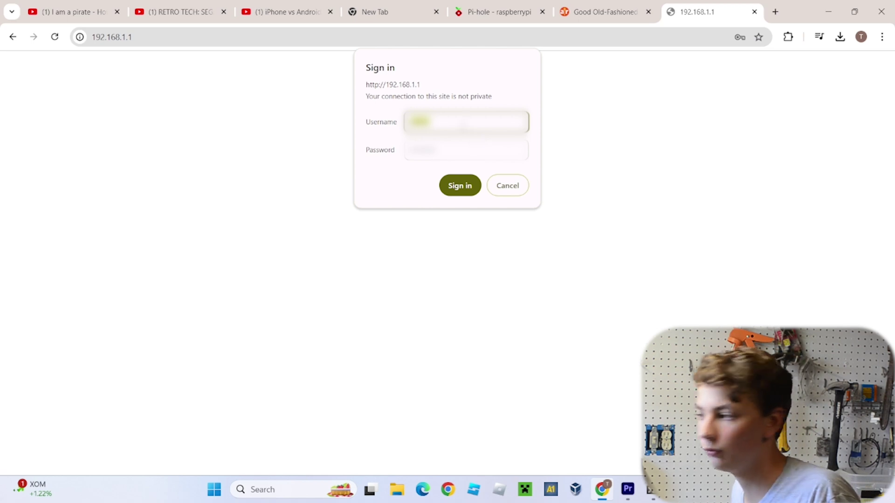
pyautogui.press('Tab')
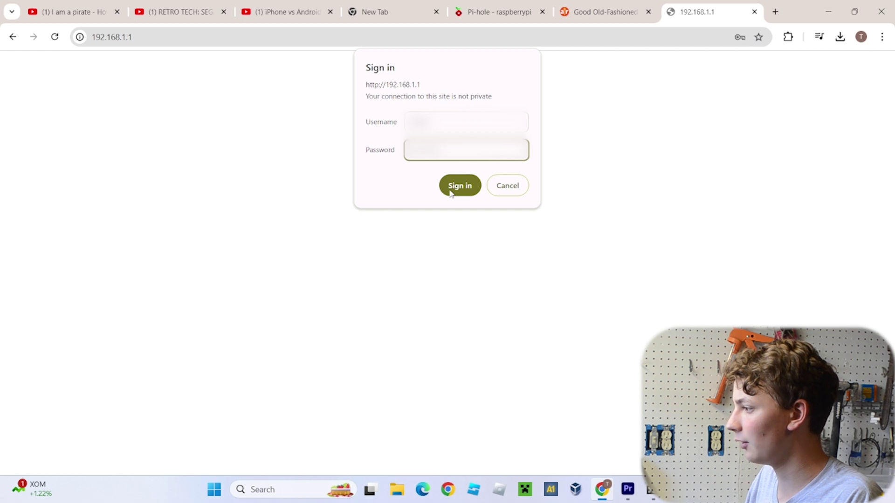
pyautogui.click(450, 192)
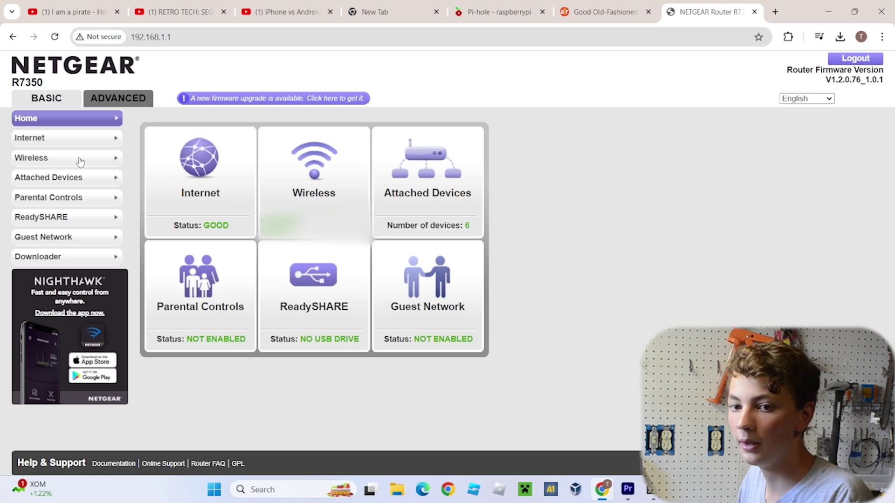
# In the router's Internet setup, choose Use These DNS Servers, checking the Pi's address in the terminal
pyautogui.click(69, 142)
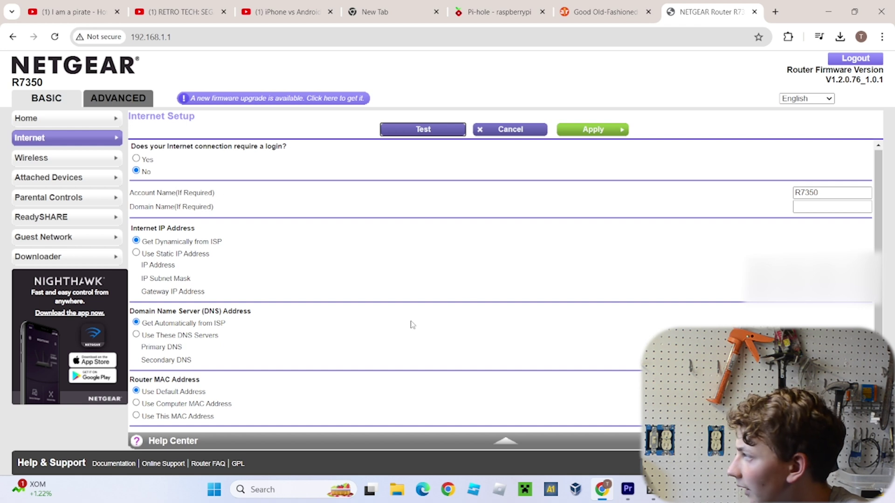
pyautogui.click(136, 335)
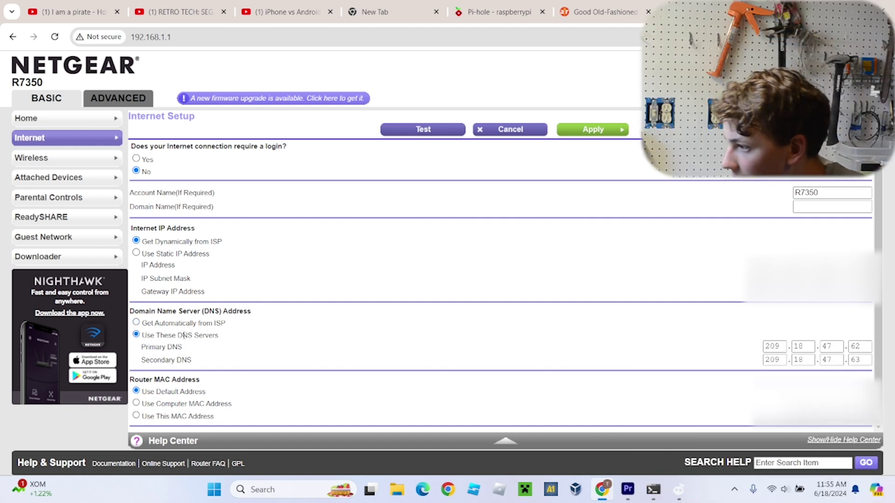
pyautogui.doubleClick(773, 346)
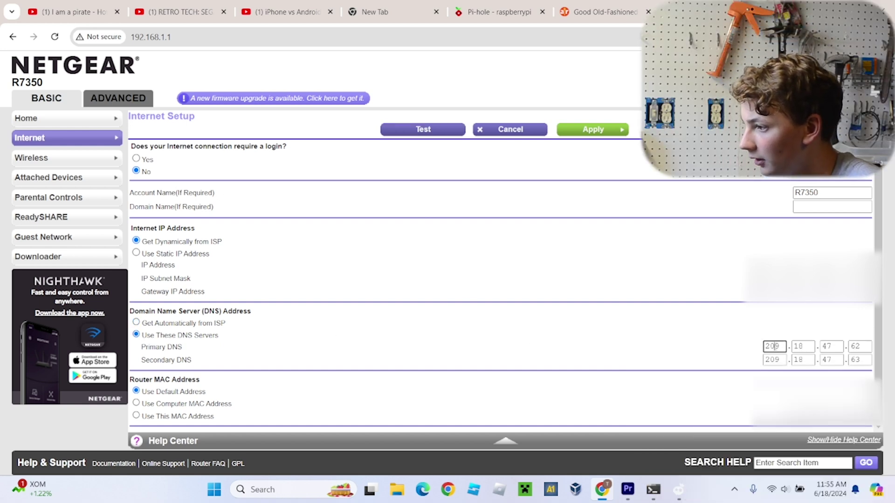
pyautogui.click(655, 492)
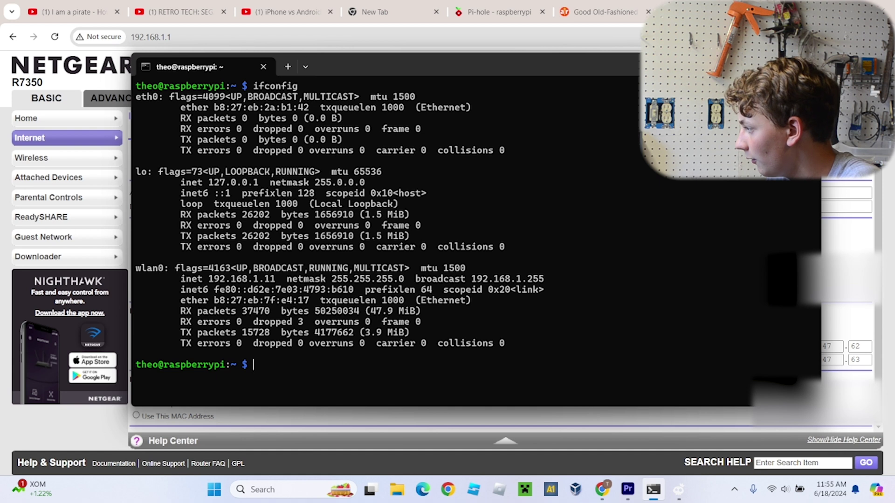
pyautogui.hotkey('alt', 'Tab')
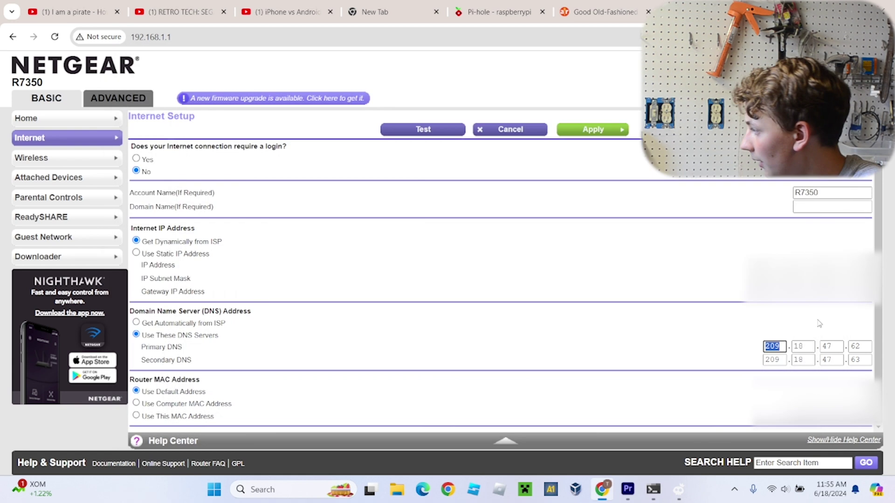
# Enter 192.168.1.11 as the primary DNS server and apply the router settings
pyautogui.write('192.')
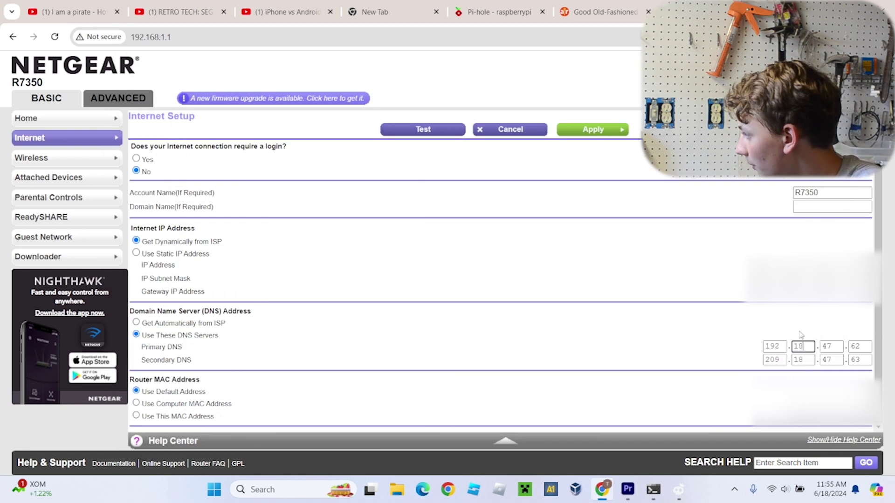
pyautogui.write('168')
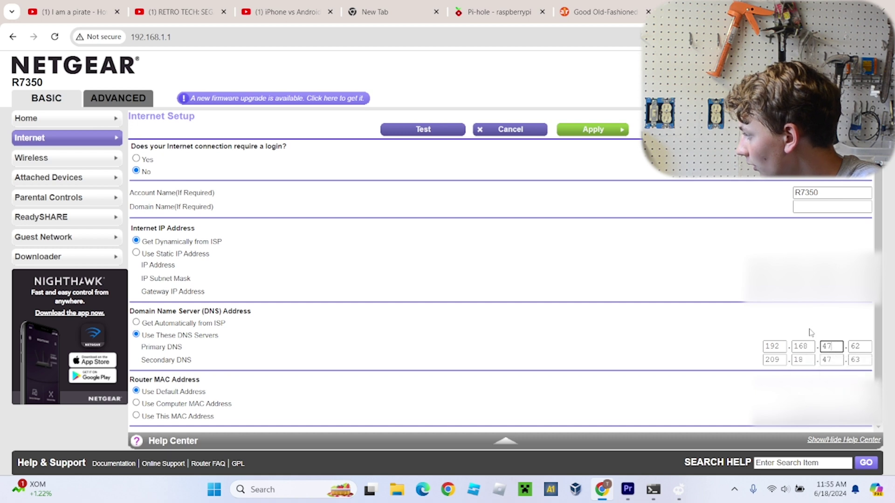
pyautogui.press('BackSpace')
pyautogui.write('1')
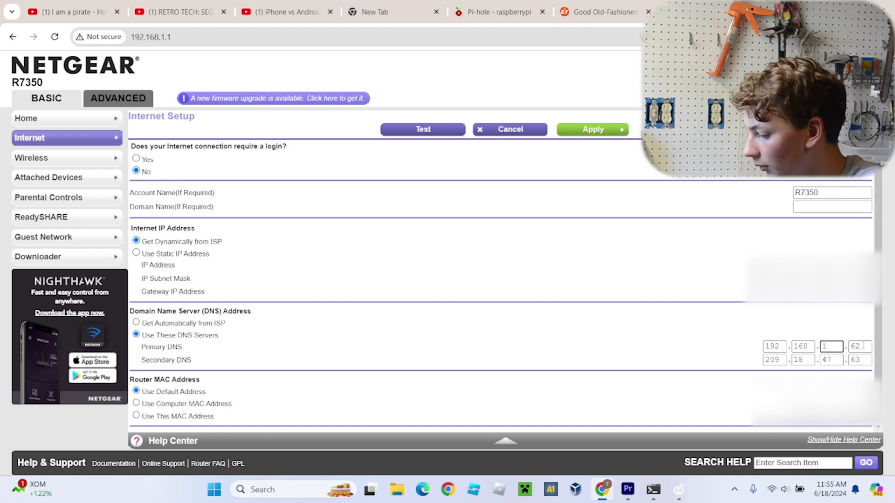
pyautogui.doubleClick(859, 347)
pyautogui.write('11')
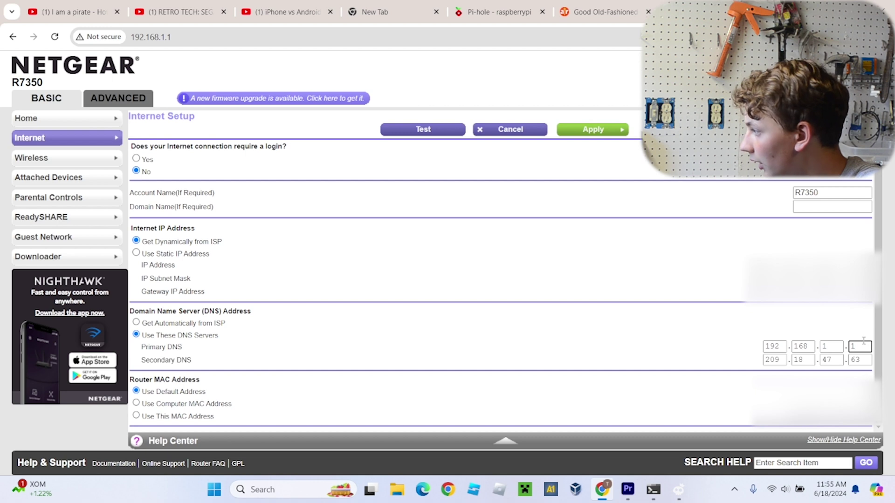
pyautogui.click(729, 352)
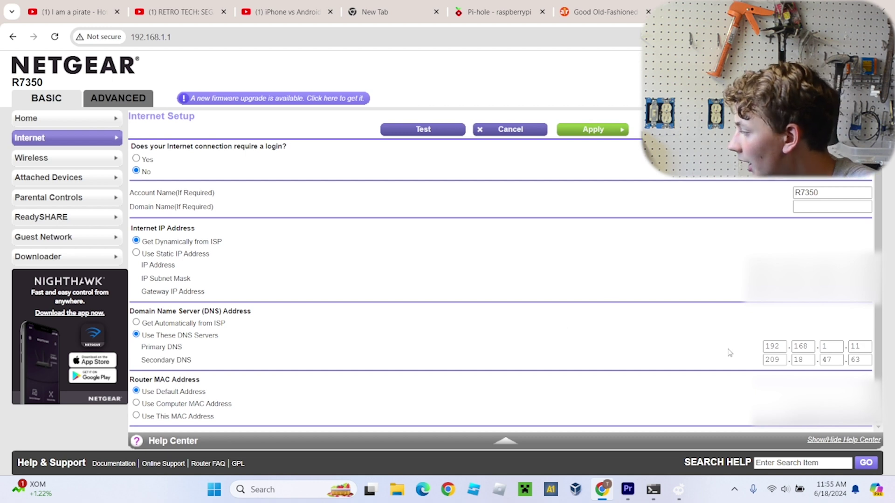
pyautogui.click(596, 130)
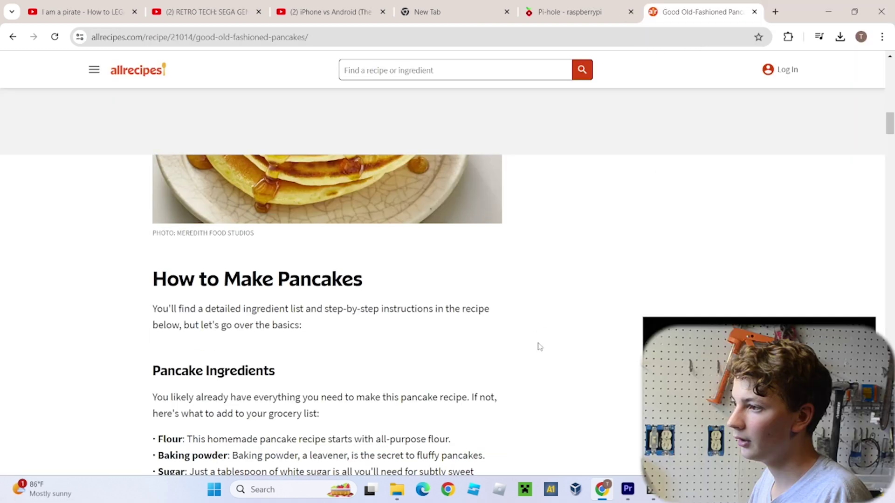
pyautogui.scroll(-2, 539, 346)
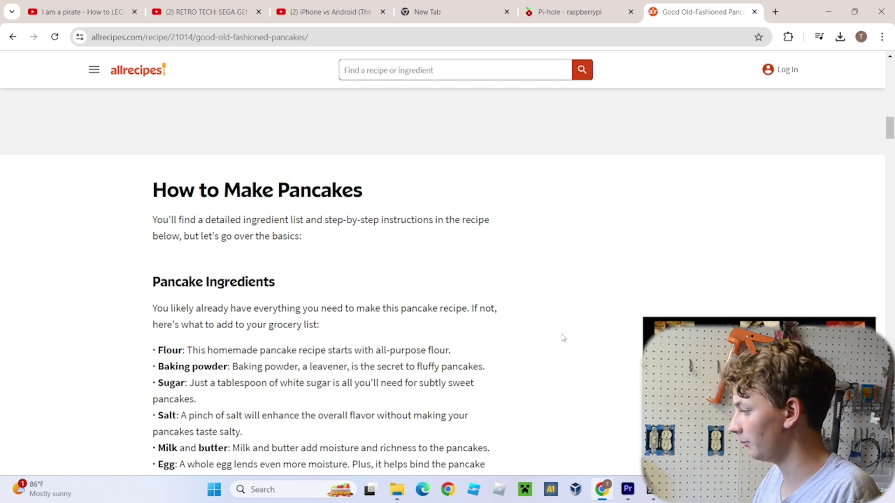
pyautogui.scroll(-2, 414, 339)
pyautogui.scroll(-6, 414, 339)
pyautogui.scroll(15, 488, 336)
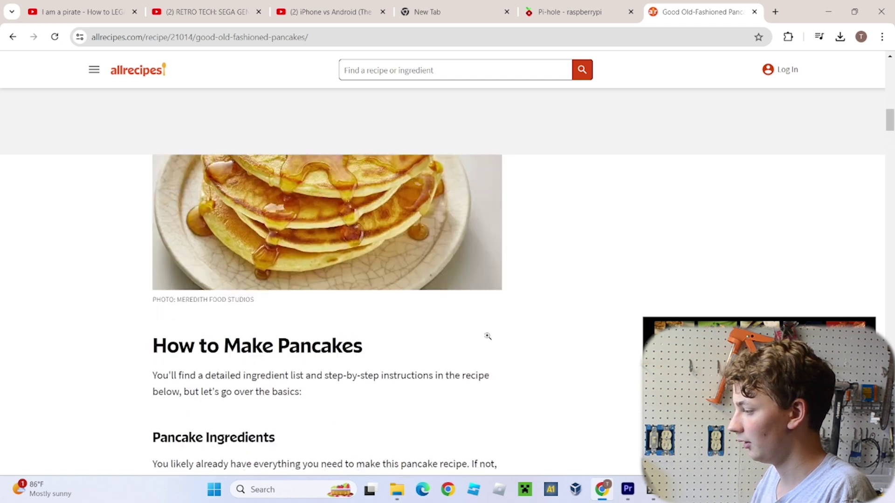
pyautogui.scroll(8, 508, 336)
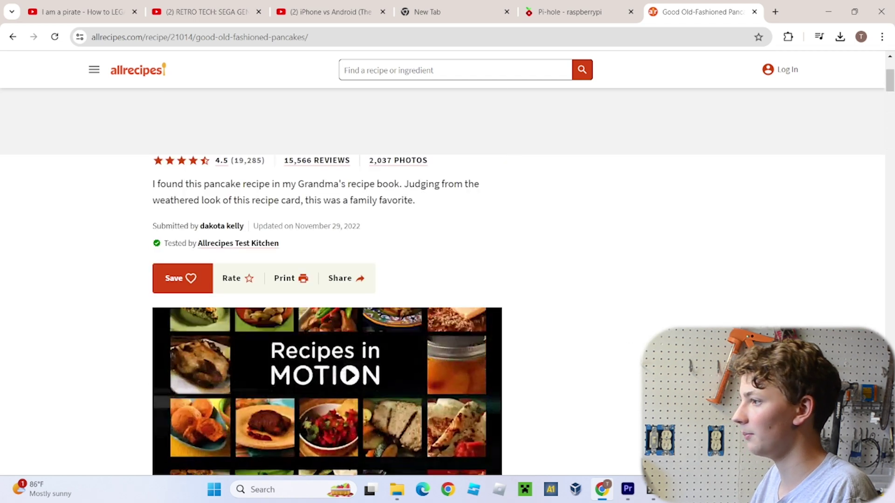